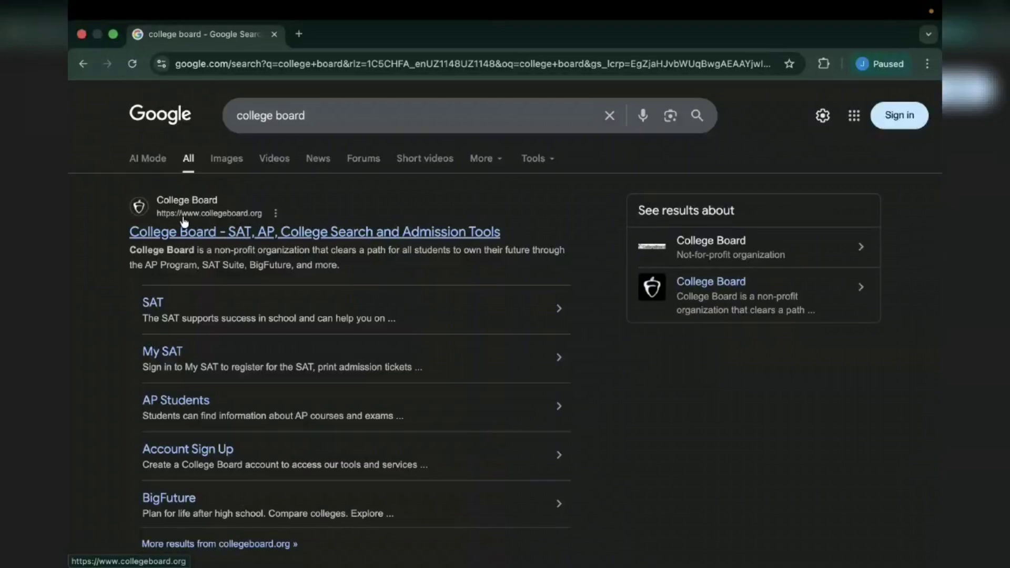
- Open the official College Board site from the 'college board' Google results
{"action": "left_click", "coordinate": [253, 233]}
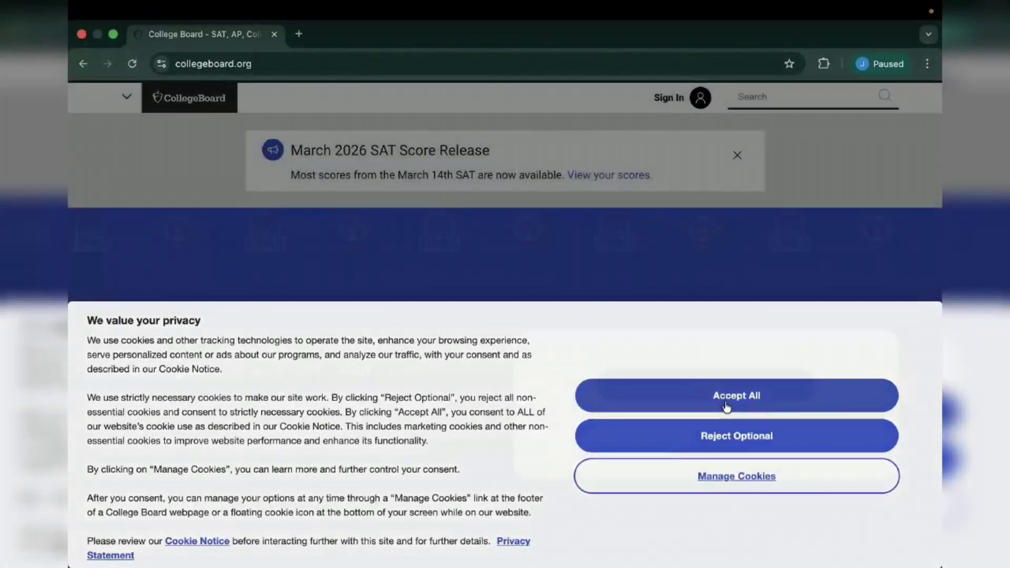
- Accept all cookies and start a new College Board account as a Student
{"action": "left_click", "coordinate": [726, 406]}
{"action": "scroll", "coordinate": [669, 311], "scroll_direction": "down", "scroll_amount": 2}
{"action": "scroll", "coordinate": [670, 312], "scroll_direction": "up", "scroll_amount": 1}
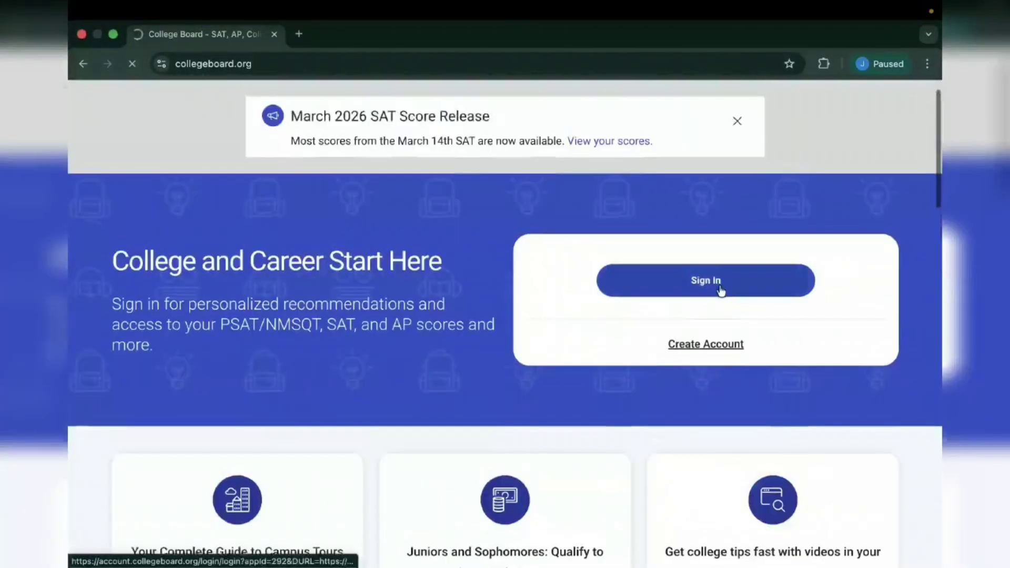
{"action": "left_click", "coordinate": [698, 351]}
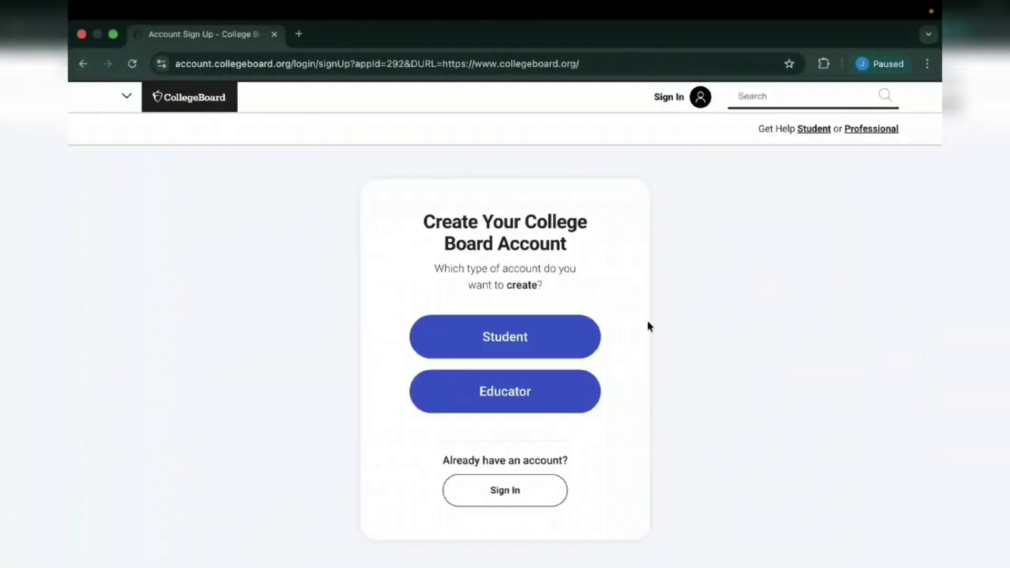
{"action": "left_click", "coordinate": [531, 347]}
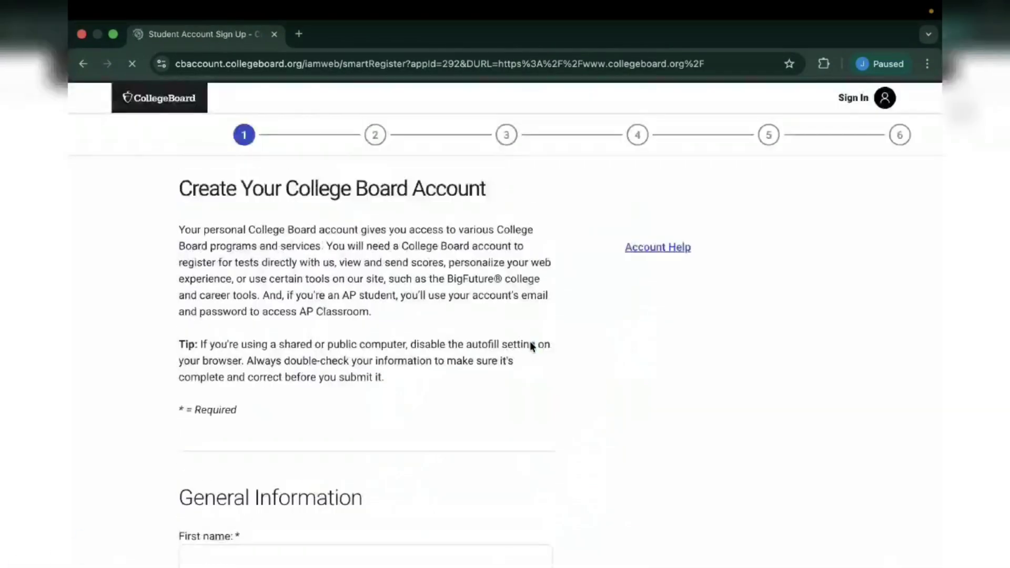
- Enter the student's first and last name and select gender Male
{"action": "scroll", "coordinate": [462, 354], "scroll_direction": "down", "scroll_amount": 3}
{"action": "left_click", "coordinate": [238, 315]}
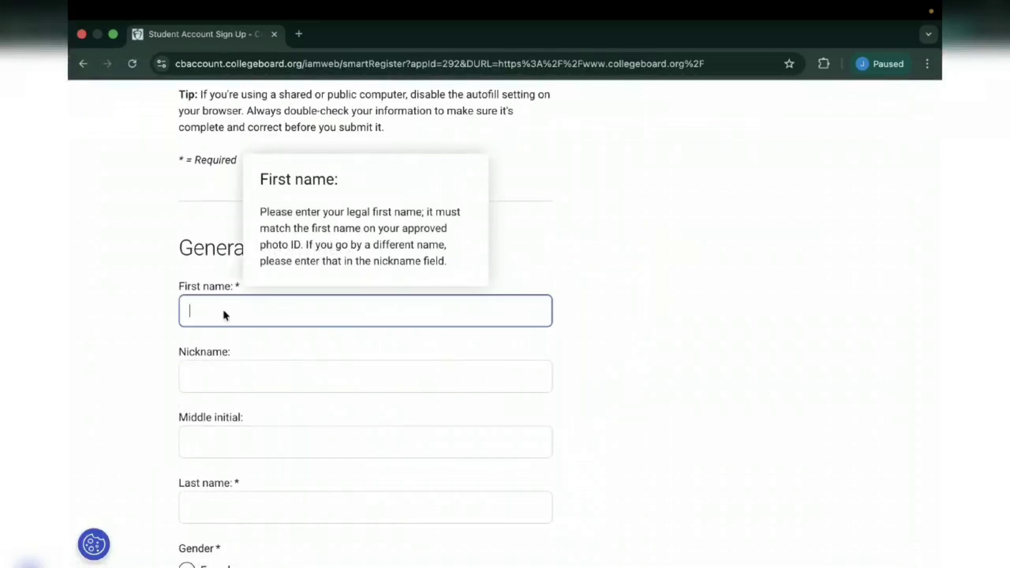
{"action": "left_click", "coordinate": [214, 314]}
{"action": "scroll", "coordinate": [202, 355], "scroll_direction": "down", "scroll_amount": 3}
{"action": "left_click", "coordinate": [207, 385]}
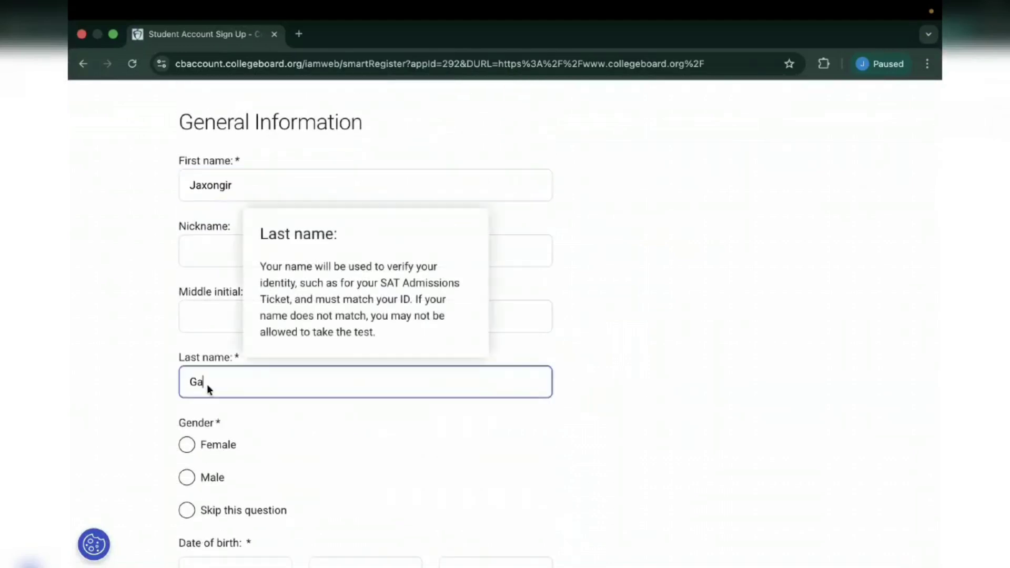
{"action": "scroll", "coordinate": [212, 436], "scroll_direction": "down", "scroll_amount": 2}
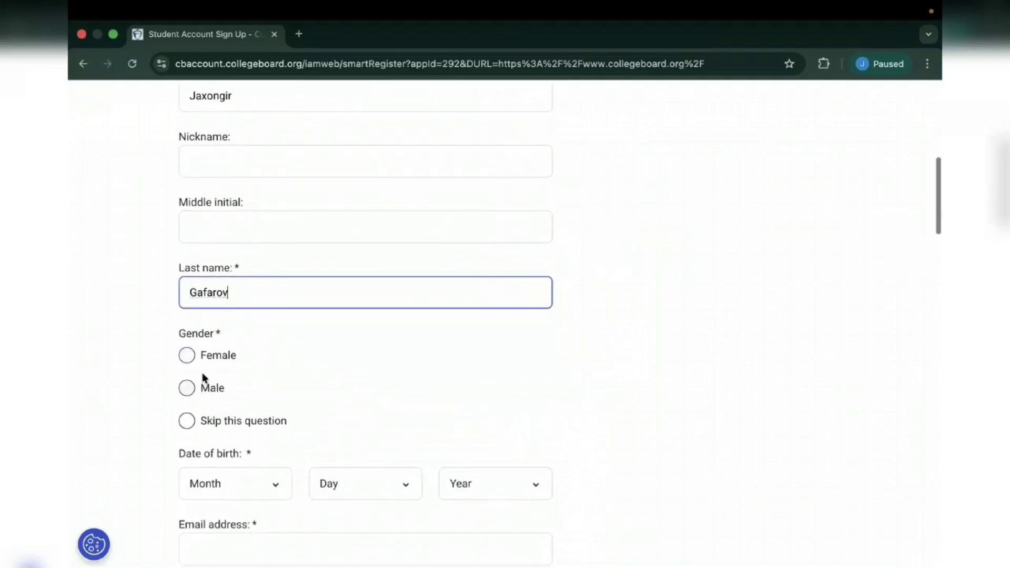
{"action": "left_click", "coordinate": [188, 388]}
{"action": "scroll", "coordinate": [190, 391], "scroll_direction": "down", "scroll_amount": 2}
{"action": "left_click", "coordinate": [252, 393]}
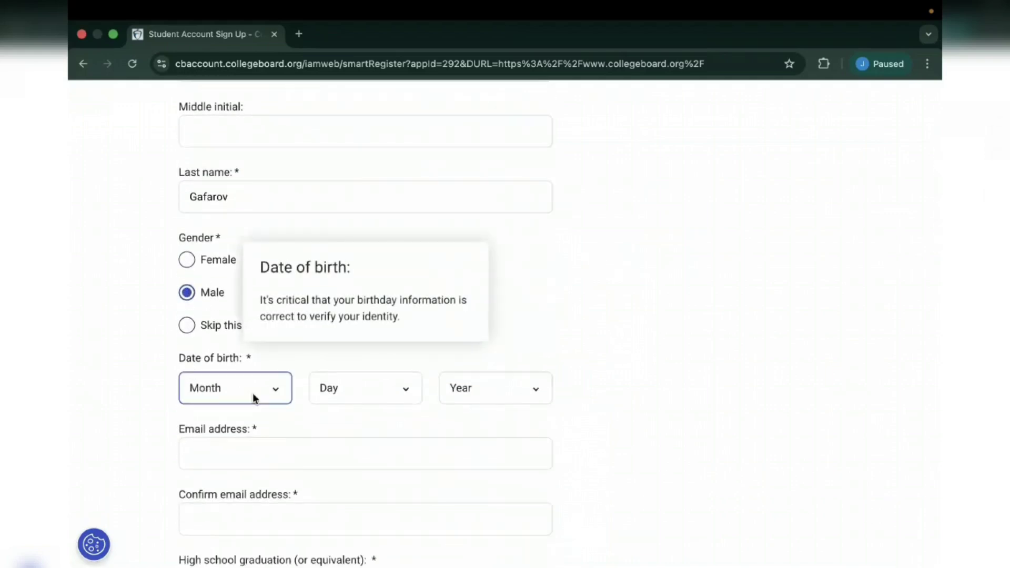
{"action": "left_click", "coordinate": [238, 434]}
{"action": "left_click", "coordinate": [402, 400]}
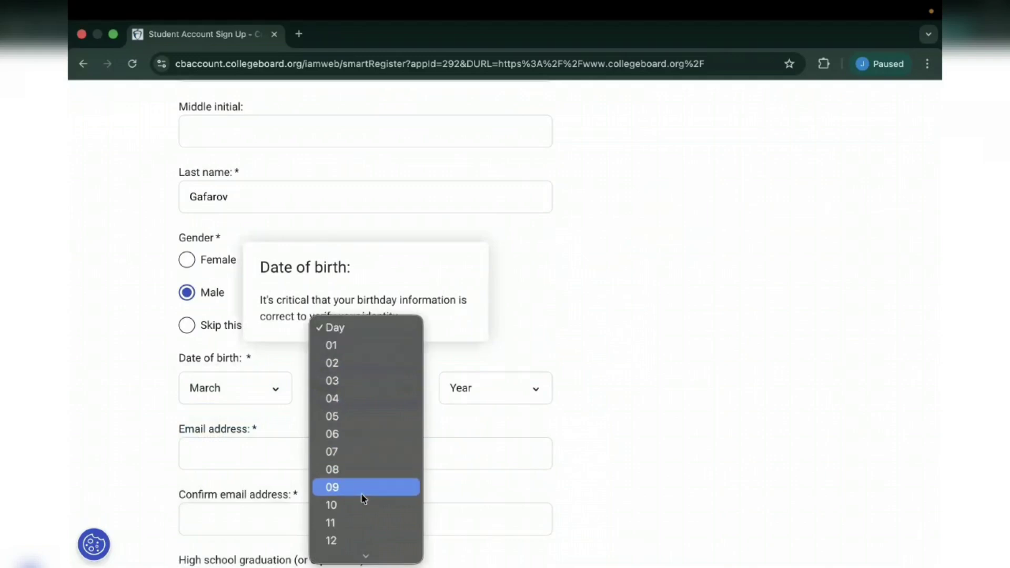
{"action": "scroll", "coordinate": [363, 495], "scroll_direction": "down", "scroll_amount": 5}
{"action": "scroll", "coordinate": [361, 505], "scroll_direction": "down", "scroll_amount": 3}
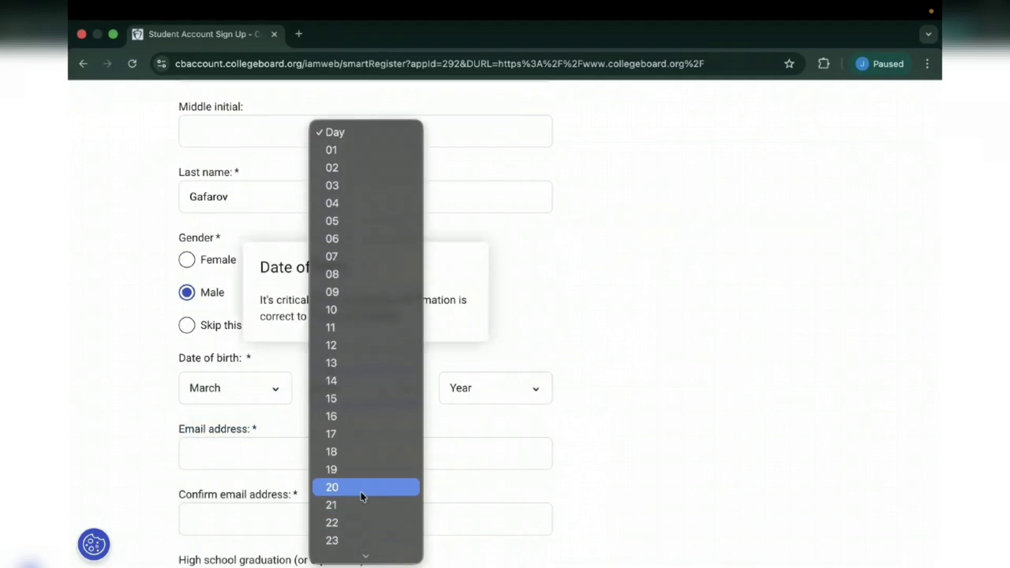
{"action": "left_click", "coordinate": [365, 469]}
{"action": "left_click", "coordinate": [523, 380]}
{"action": "scroll", "coordinate": [480, 484], "scroll_direction": "down", "scroll_amount": 5}
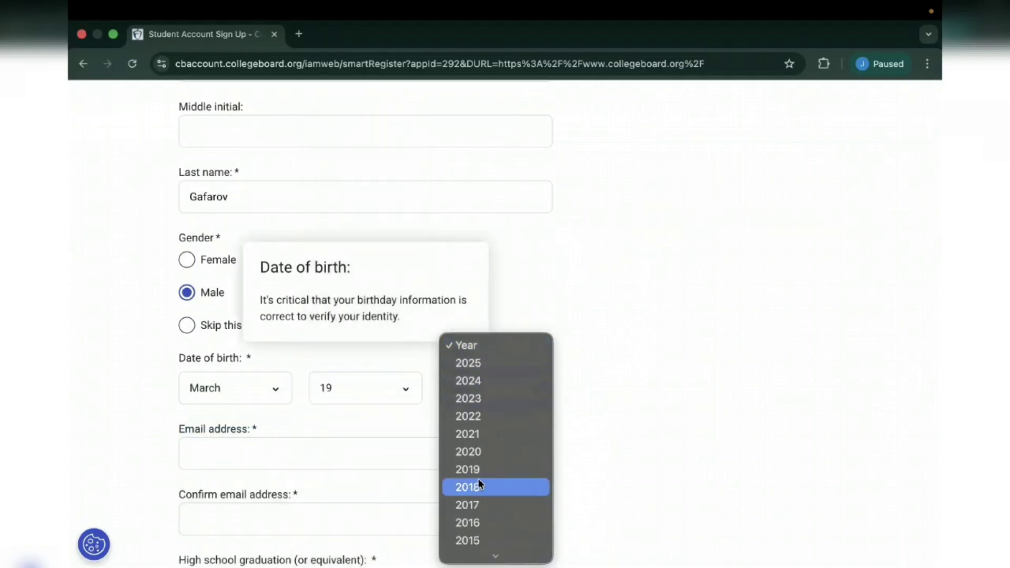
{"action": "scroll", "coordinate": [495, 430], "scroll_direction": "down", "scroll_amount": 3}
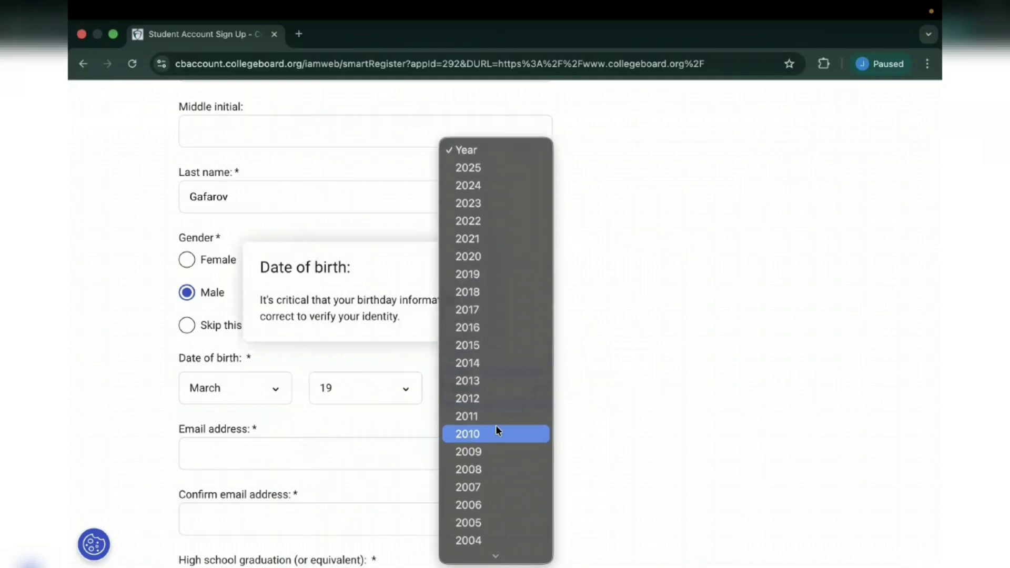
{"action": "left_click", "coordinate": [490, 488]}
{"action": "scroll", "coordinate": [463, 421], "scroll_direction": "down", "scroll_amount": 2}
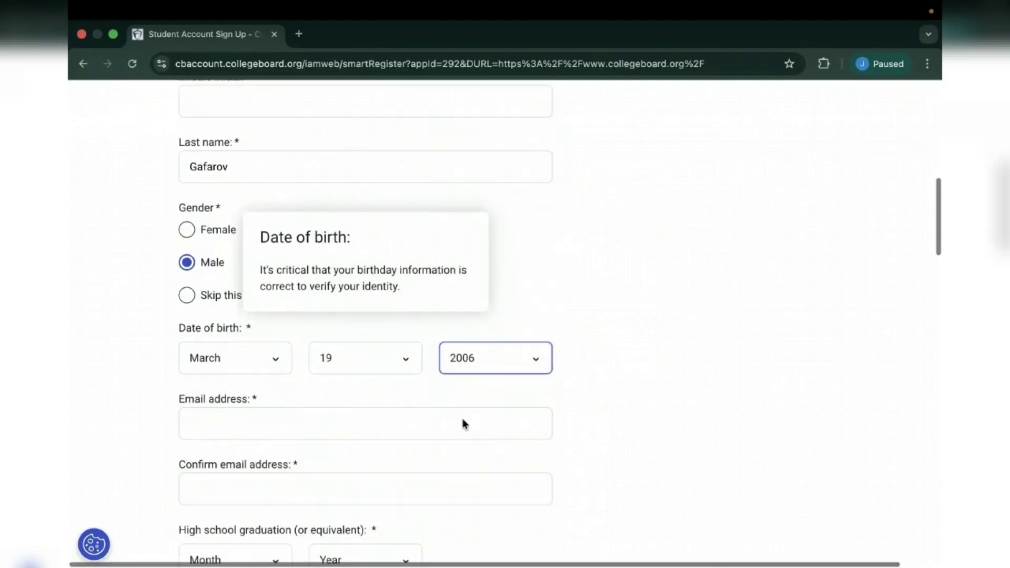
- Enter the student's e-mail address and repeat it in the confirmation field
{"action": "left_click", "coordinate": [302, 396]}
{"action": "scroll", "coordinate": [290, 387], "scroll_direction": "down", "scroll_amount": 1}
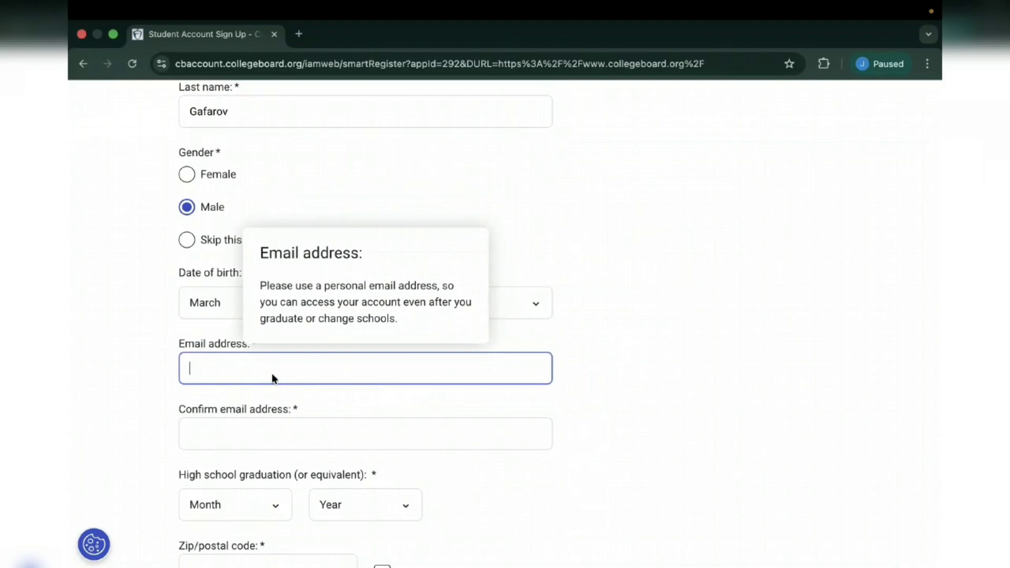
{"action": "left_click", "coordinate": [605, 362]}
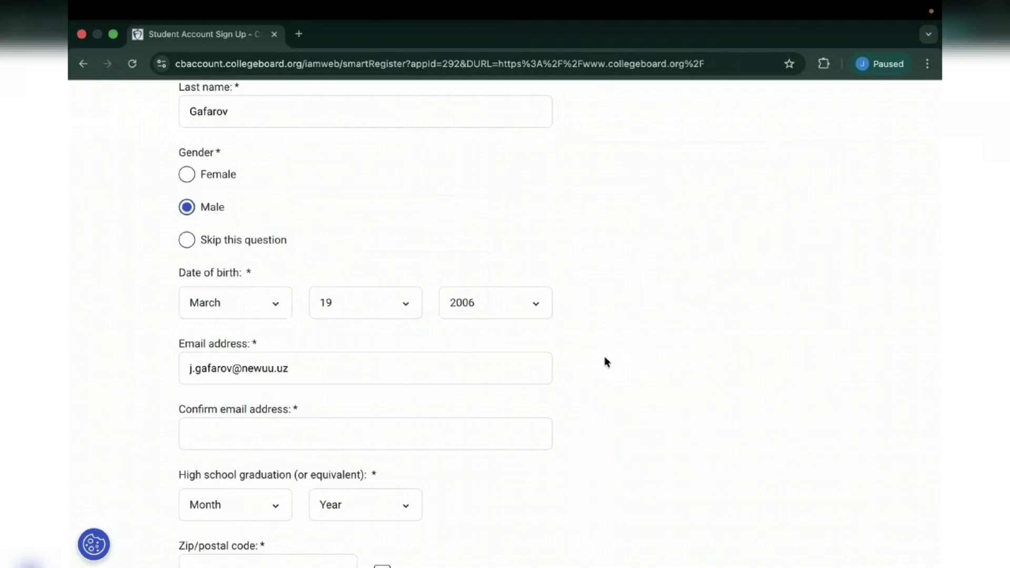
{"action": "scroll", "coordinate": [260, 329], "scroll_direction": "down", "scroll_amount": 3}
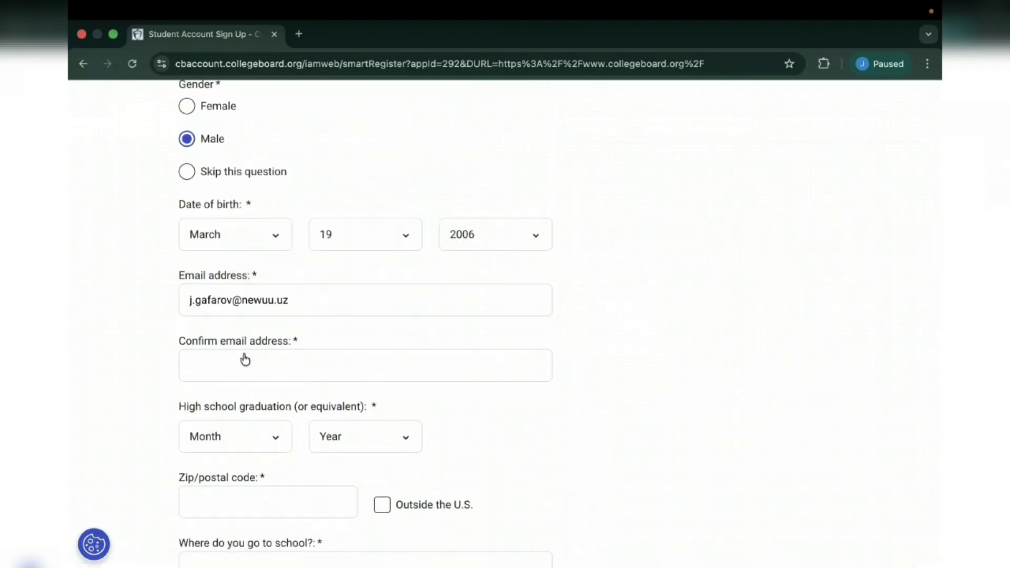
{"action": "left_click", "coordinate": [232, 370]}
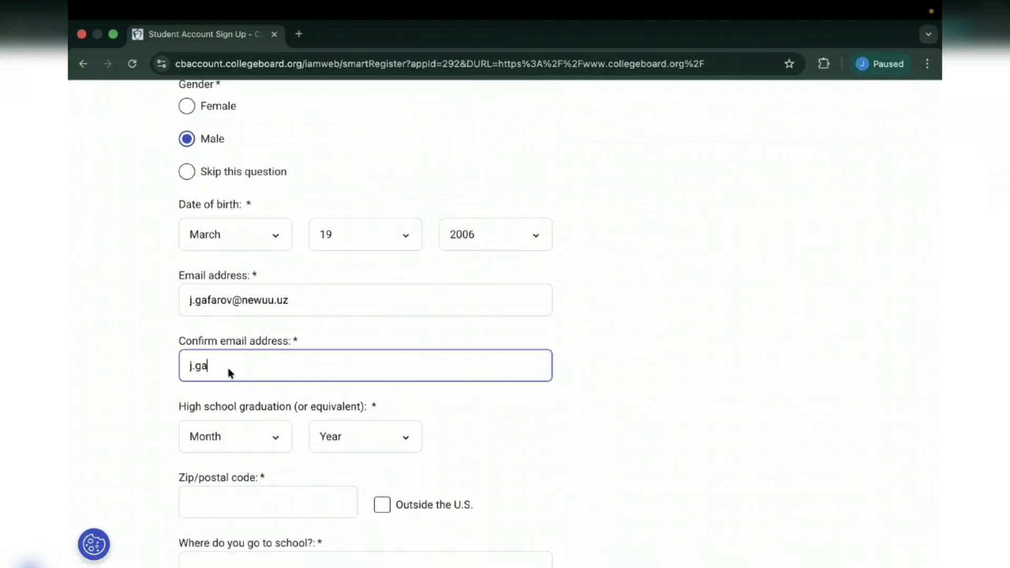
{"action": "scroll", "coordinate": [229, 368], "scroll_direction": "down", "scroll_amount": 1}
{"action": "left_click", "coordinate": [584, 321]}
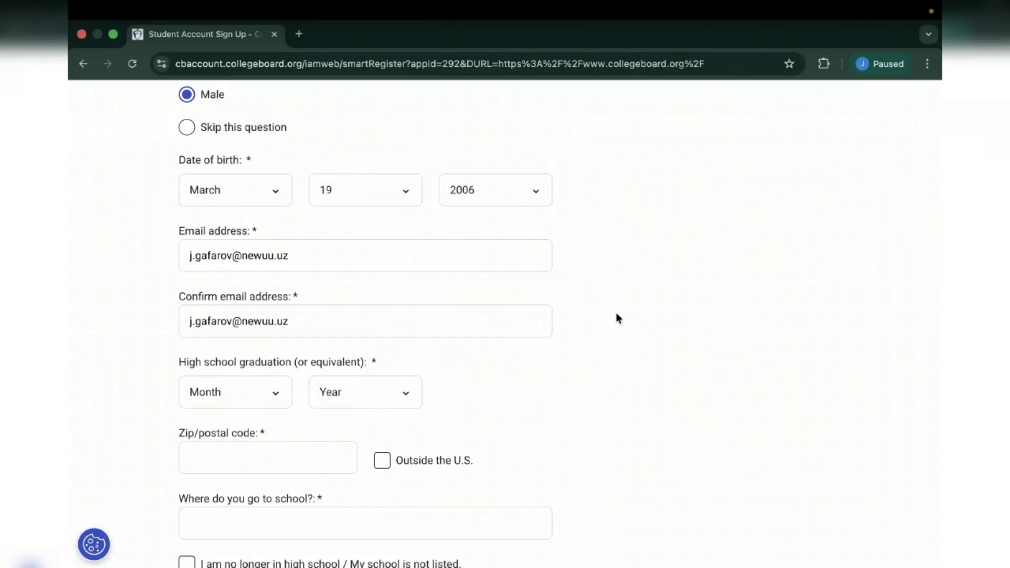
- Set graduation to May 2026 and mark the zip code as Outside the U.S
{"action": "scroll", "coordinate": [616, 318], "scroll_direction": "down", "scroll_amount": 1}
{"action": "scroll", "coordinate": [295, 323], "scroll_direction": "down", "scroll_amount": 2}
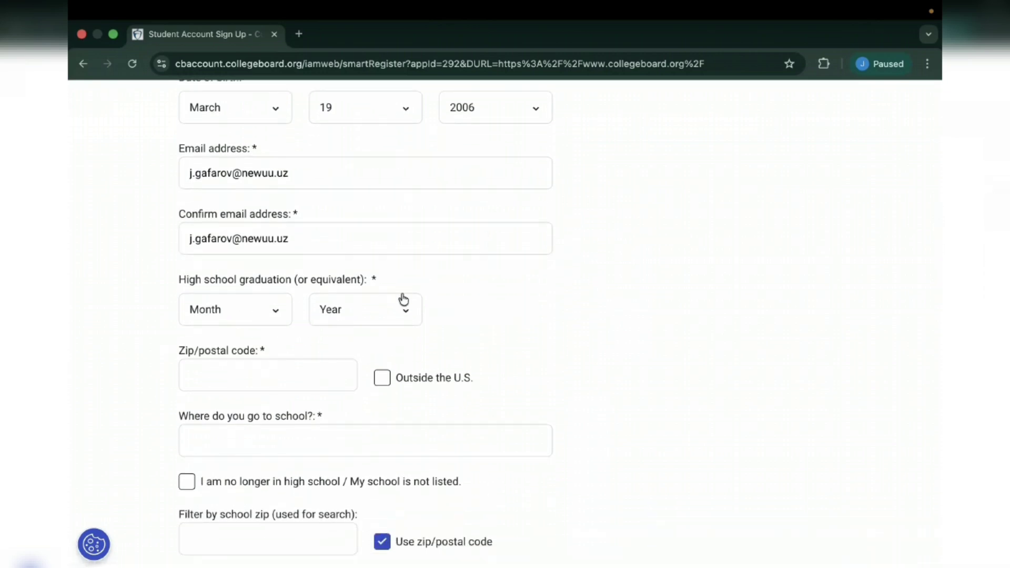
{"action": "left_click", "coordinate": [242, 312]}
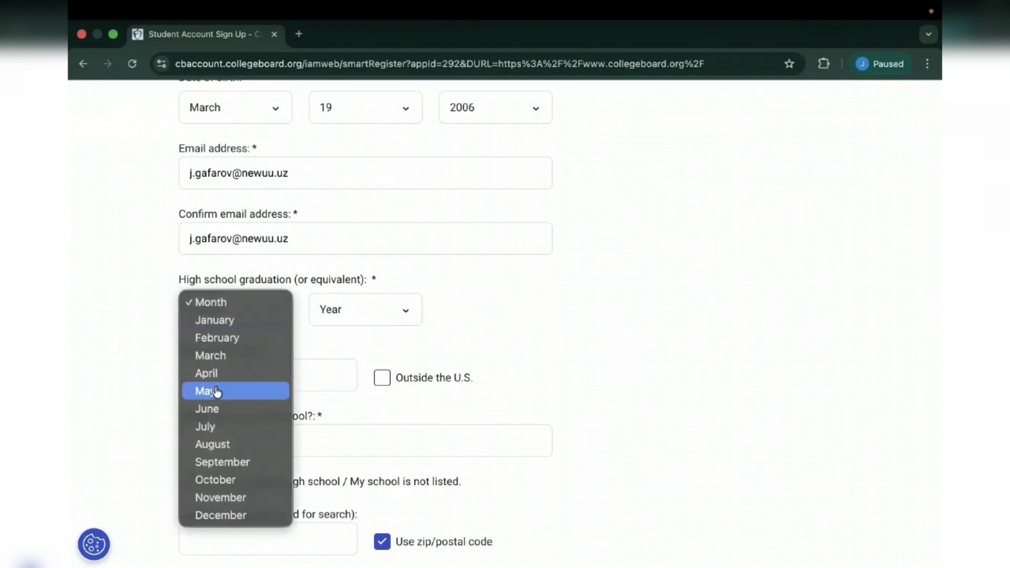
{"action": "left_click", "coordinate": [236, 398]}
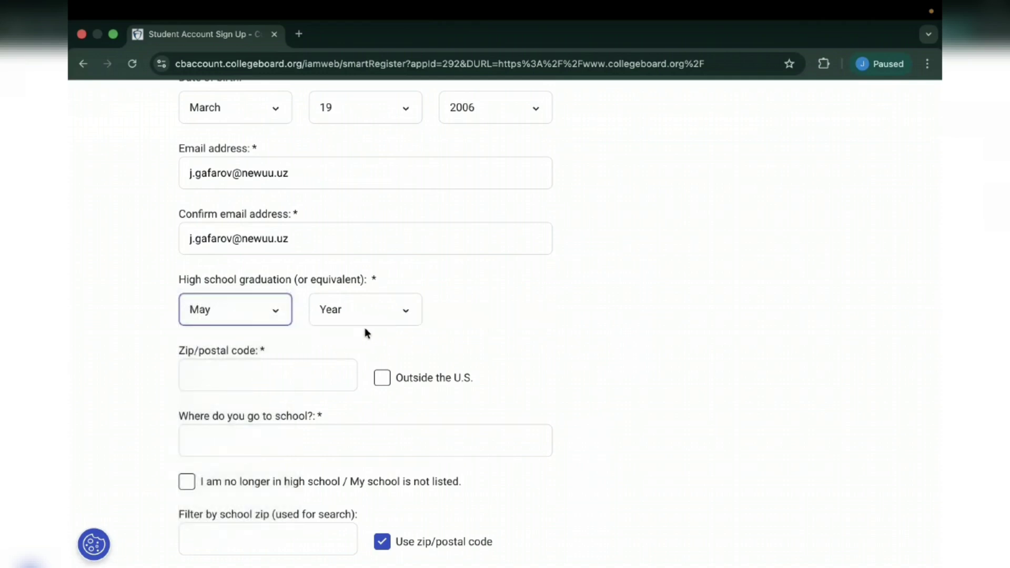
{"action": "left_click", "coordinate": [374, 316]}
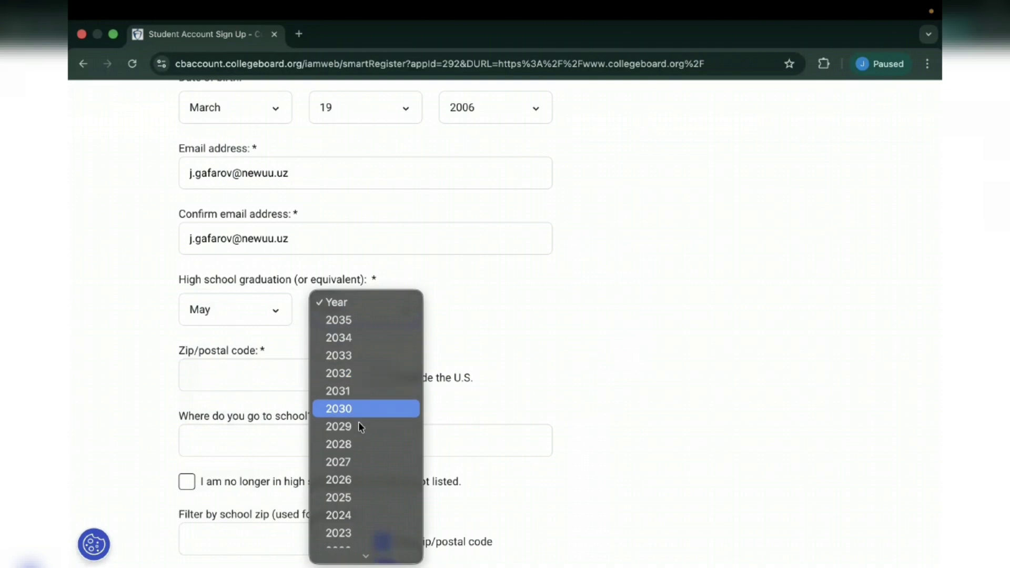
{"action": "left_click", "coordinate": [348, 479]}
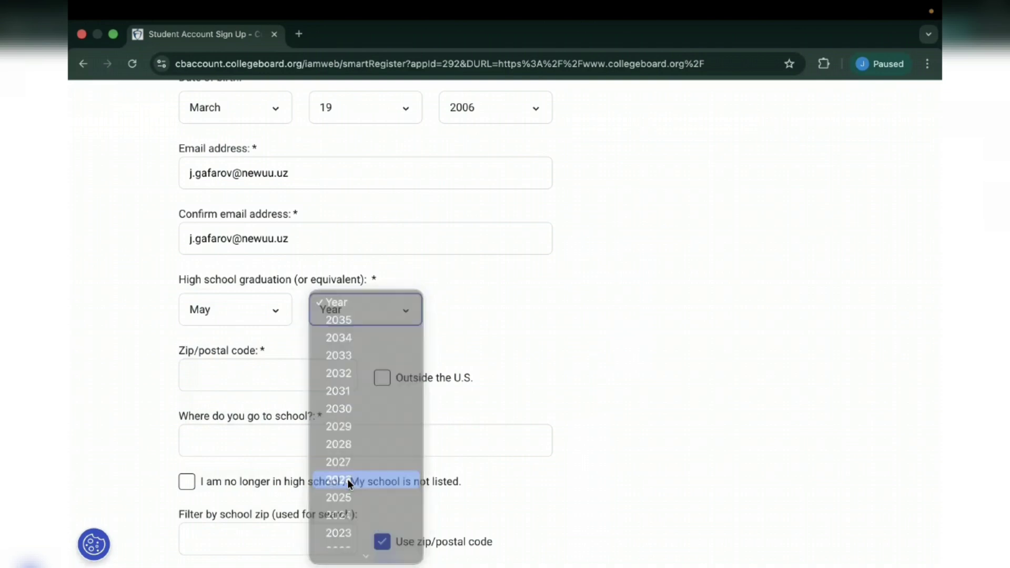
{"action": "scroll", "coordinate": [511, 323], "scroll_direction": "down", "scroll_amount": 1}
{"action": "scroll", "coordinate": [455, 312], "scroll_direction": "down", "scroll_amount": 1}
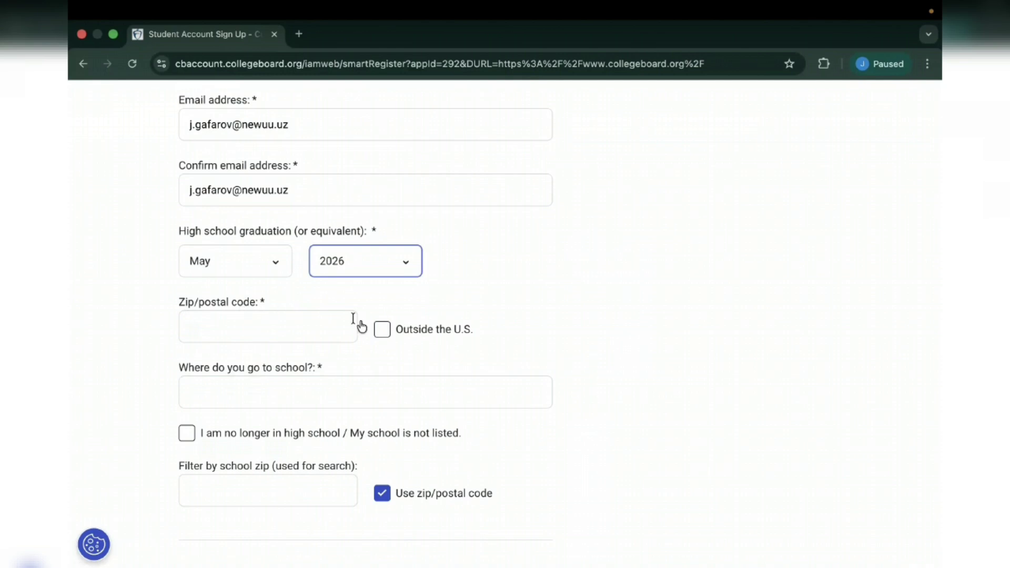
{"action": "left_click", "coordinate": [388, 337]}
{"action": "scroll", "coordinate": [518, 348], "scroll_direction": "down", "scroll_amount": 2}
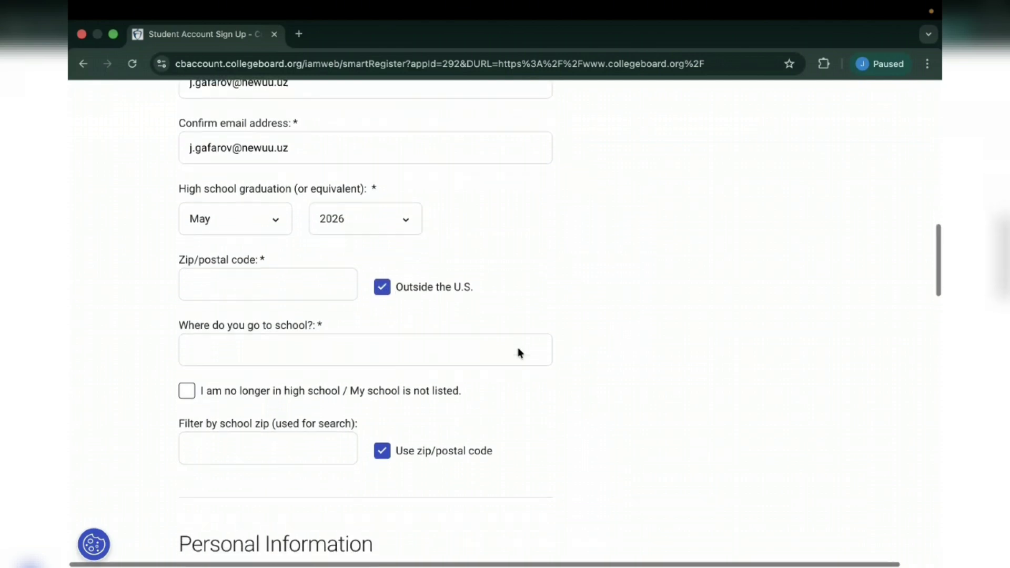
{"action": "scroll", "coordinate": [396, 361], "scroll_direction": "down", "scroll_amount": 5}
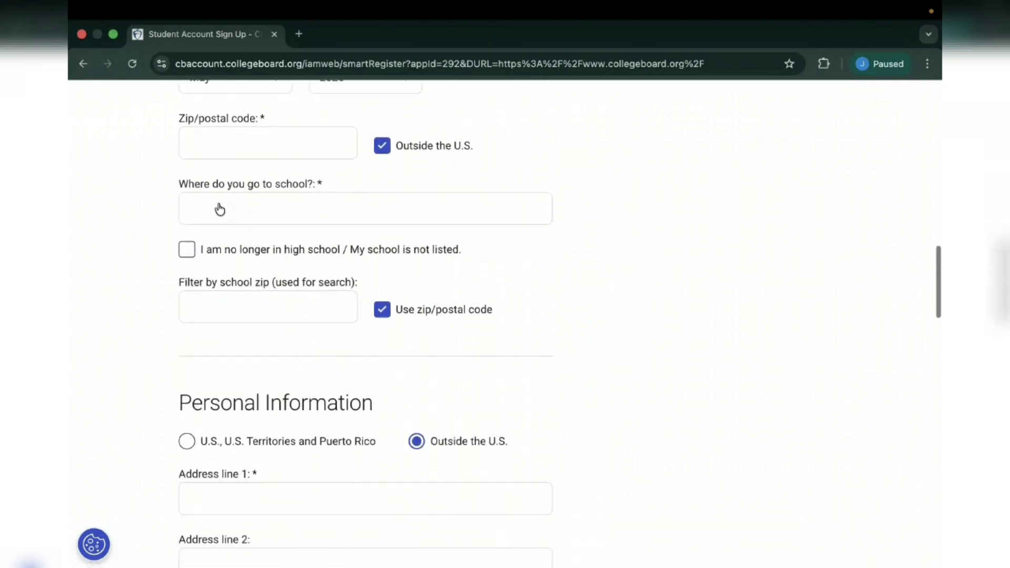
- Search schools for 'President', then clear it and tick 'My school is not listed'
{"action": "left_click", "coordinate": [218, 208]}
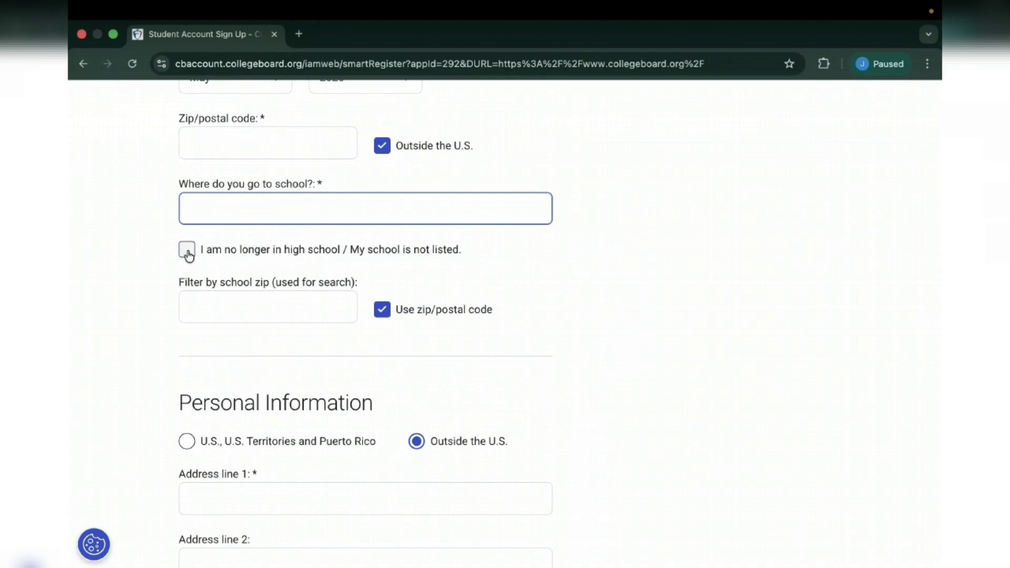
{"action": "type", "text": "Presidential"}
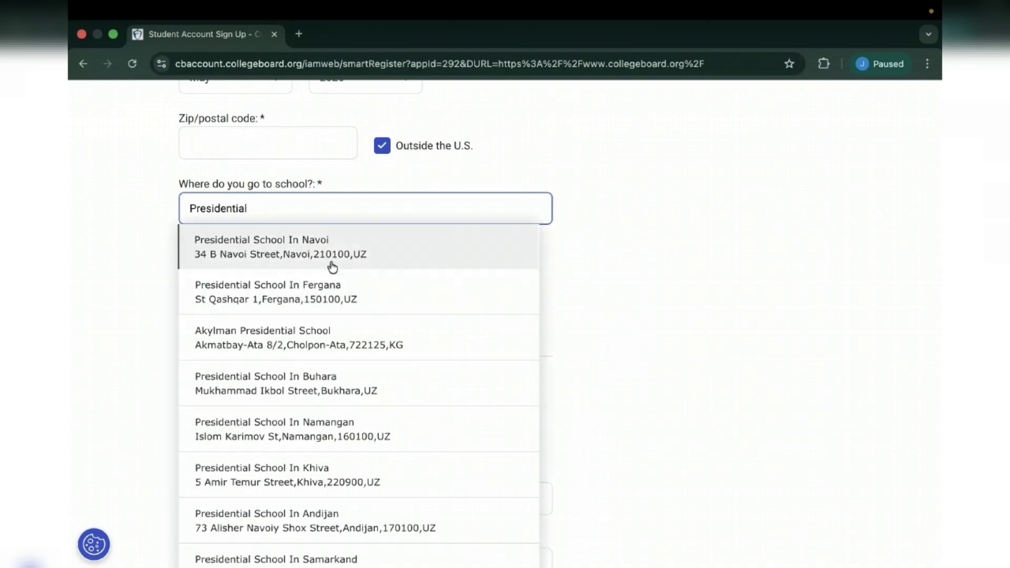
{"action": "scroll", "coordinate": [312, 412], "scroll_direction": "down", "scroll_amount": 1}
{"action": "scroll", "coordinate": [357, 327], "scroll_direction": "down", "scroll_amount": 1}
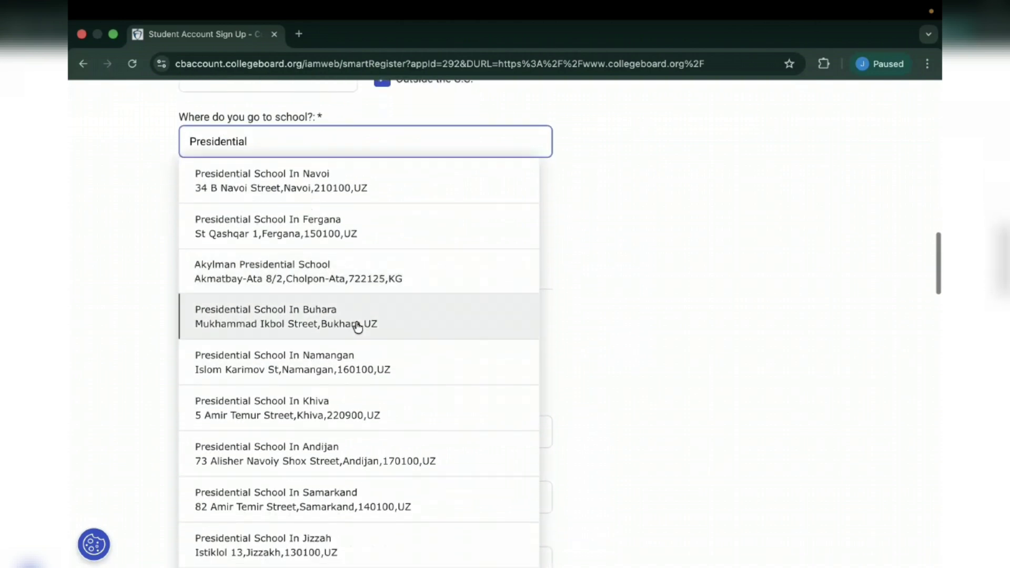
{"action": "scroll", "coordinate": [357, 327], "scroll_direction": "down", "scroll_amount": 1}
{"action": "scroll", "coordinate": [357, 327], "scroll_direction": "up", "scroll_amount": 4}
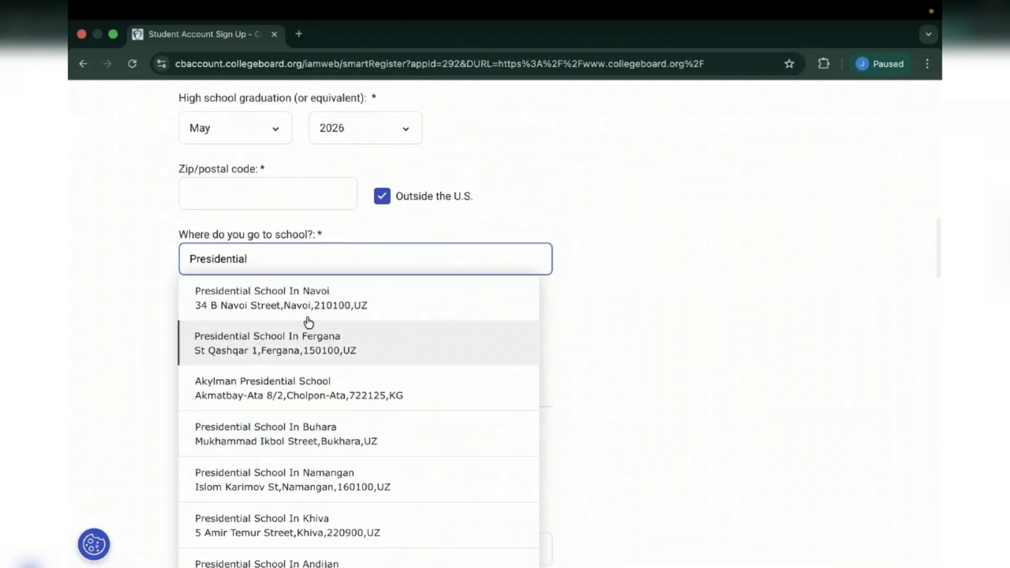
{"action": "double_click", "coordinate": [238, 258]}
{"action": "key", "text": "BackSpace"}
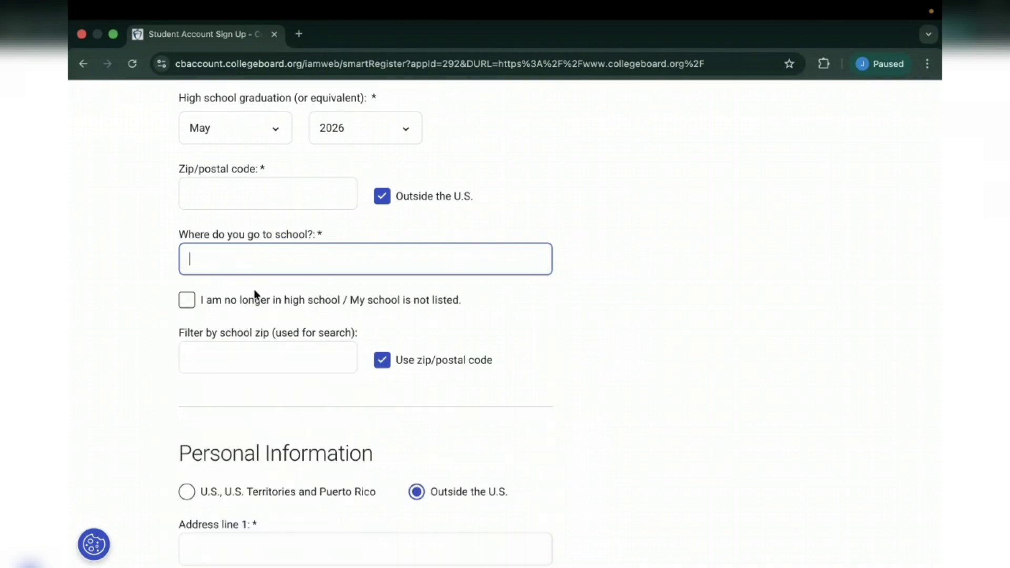
{"action": "left_click", "coordinate": [192, 302]}
{"action": "left_click", "coordinate": [184, 323]}
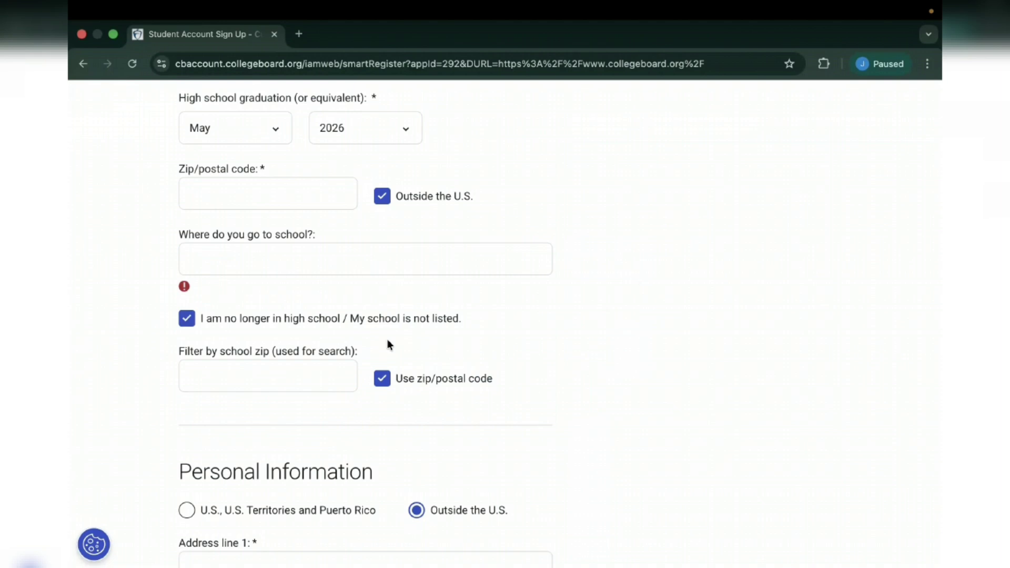
- Enter the student's street address in Address line 1
{"action": "scroll", "coordinate": [275, 321], "scroll_direction": "down", "scroll_amount": 2}
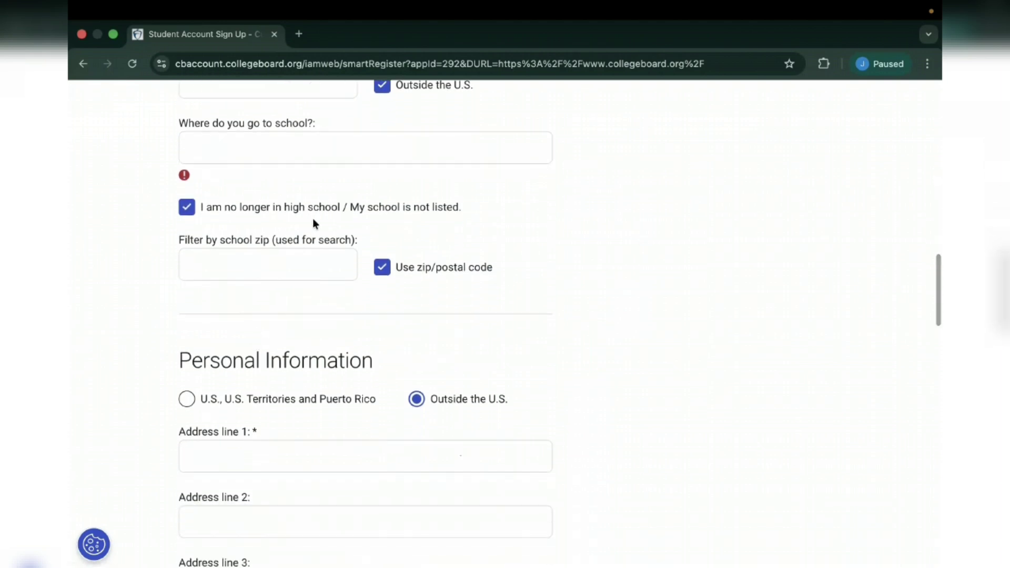
{"action": "scroll", "coordinate": [312, 220], "scroll_direction": "up", "scroll_amount": 1}
{"action": "scroll", "coordinate": [327, 223], "scroll_direction": "down", "scroll_amount": 2}
{"action": "scroll", "coordinate": [332, 255], "scroll_direction": "down", "scroll_amount": 3}
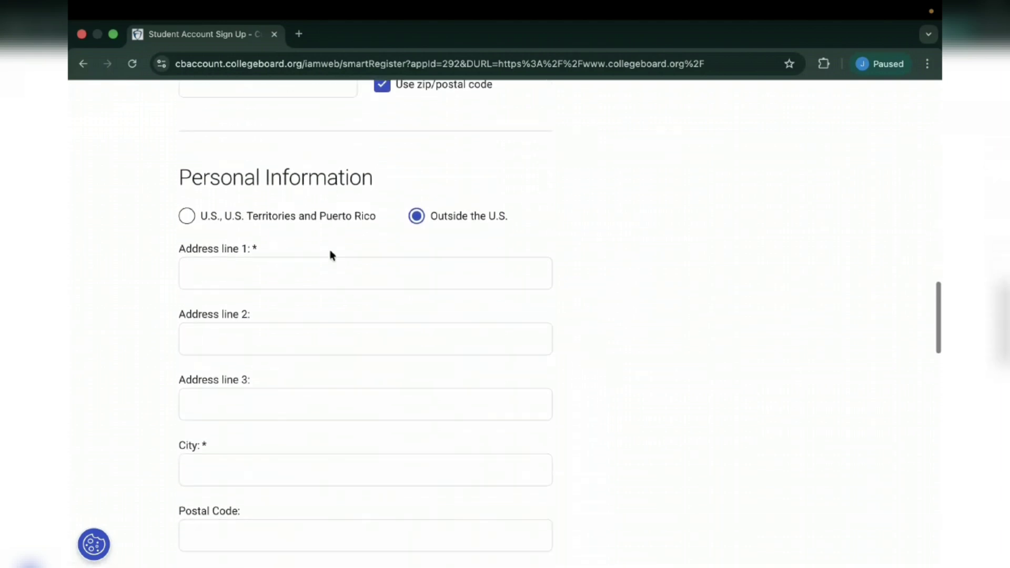
{"action": "left_click", "coordinate": [248, 237]}
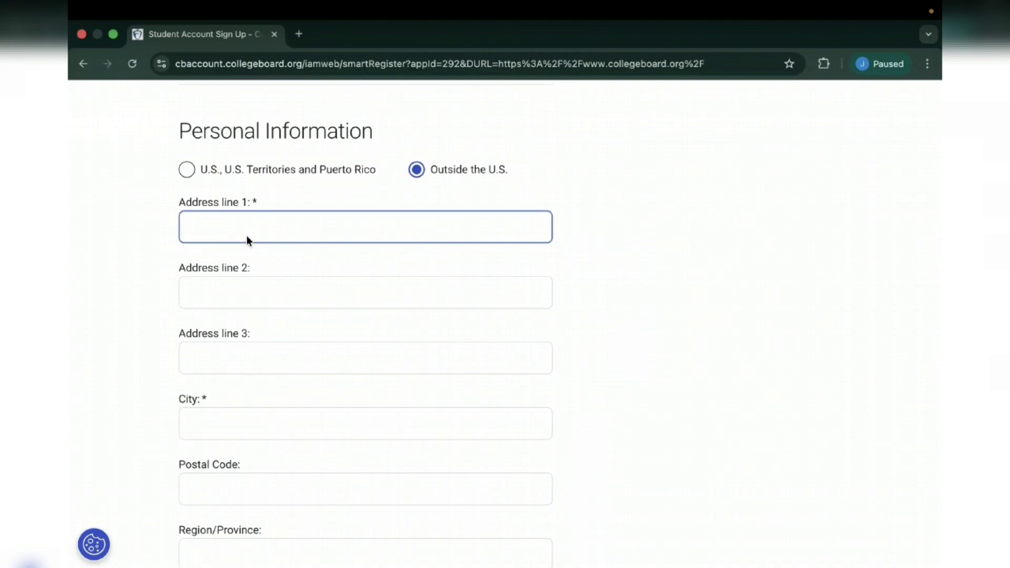
- Enter the city and choose Uzbekistan as the country
{"action": "scroll", "coordinate": [247, 308], "scroll_direction": "down", "scroll_amount": 3}
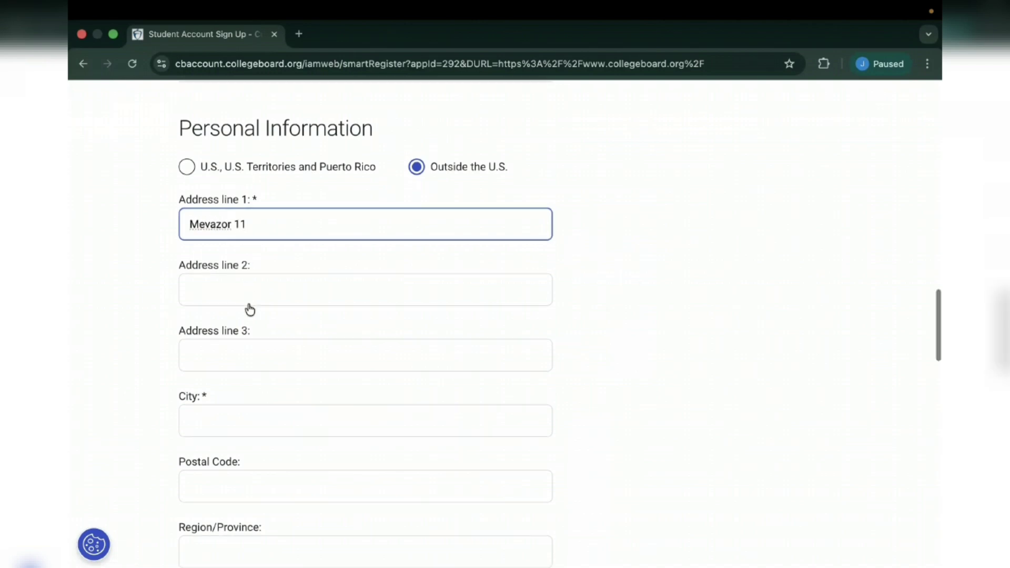
{"action": "left_click", "coordinate": [225, 285]}
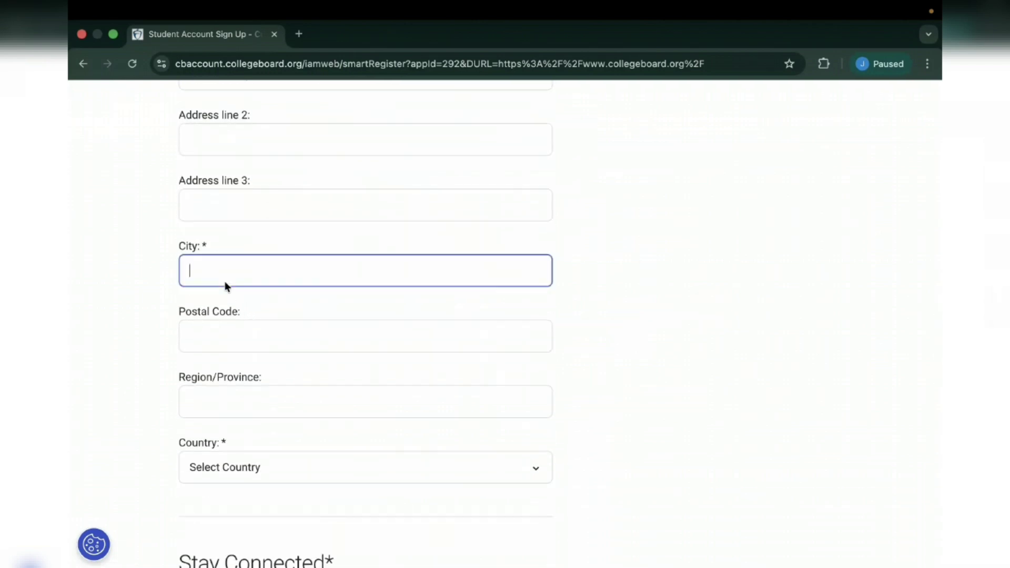
{"action": "type", "text": "Tashkent"}
{"action": "scroll", "coordinate": [214, 338], "scroll_direction": "down", "scroll_amount": 3}
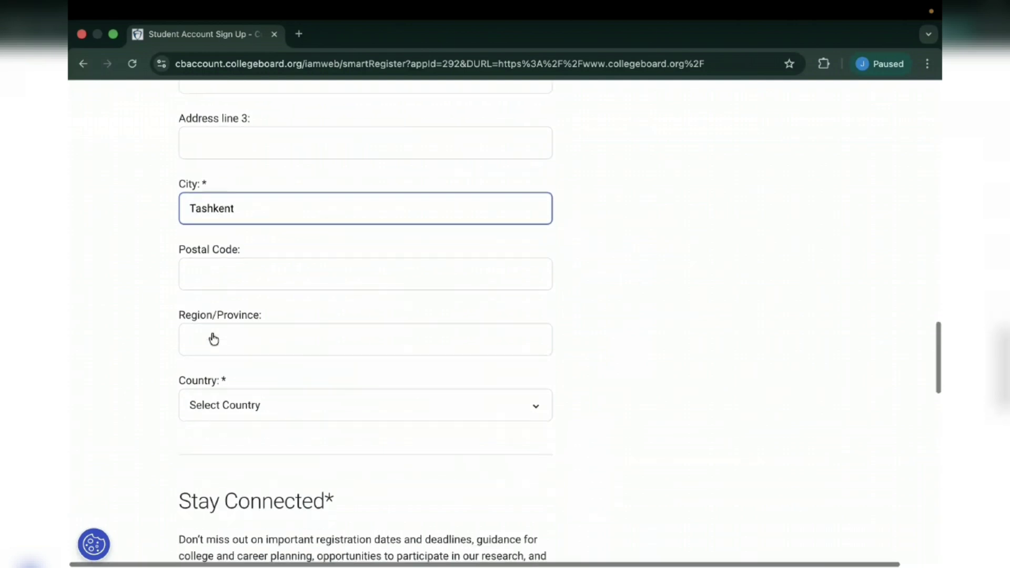
{"action": "left_click", "coordinate": [272, 346]}
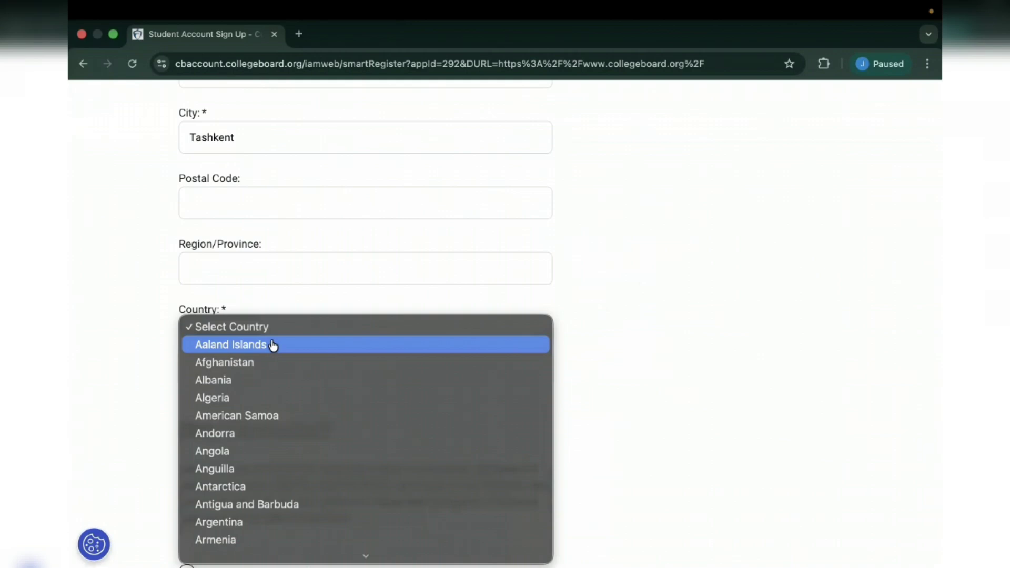
{"action": "type", "text": "uz"}
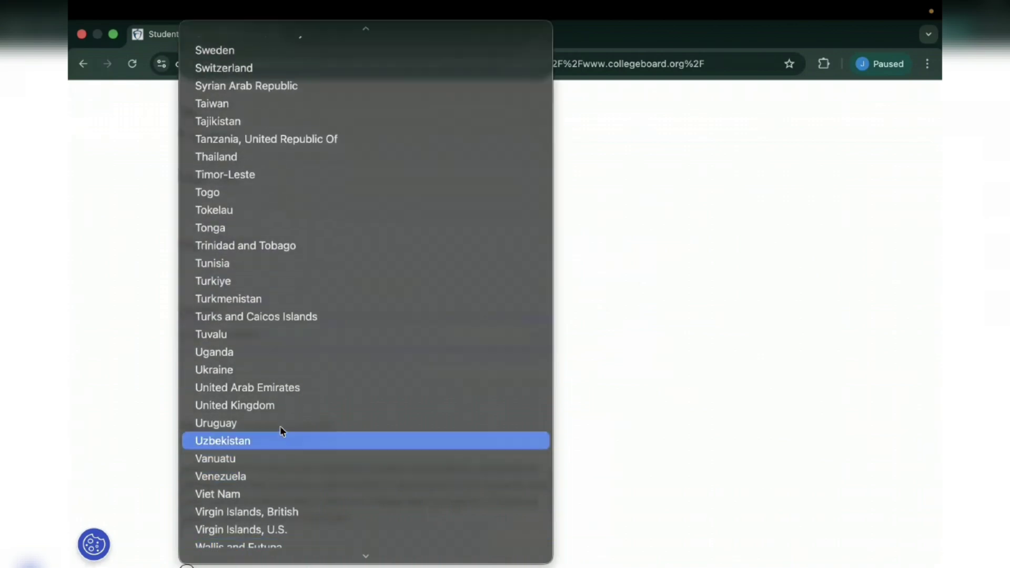
{"action": "left_click", "coordinate": [276, 441]}
- Decline College Board emails, agree to the Legal Terms for Students, and submit with Next
{"action": "scroll", "coordinate": [271, 426], "scroll_direction": "down", "scroll_amount": 7}
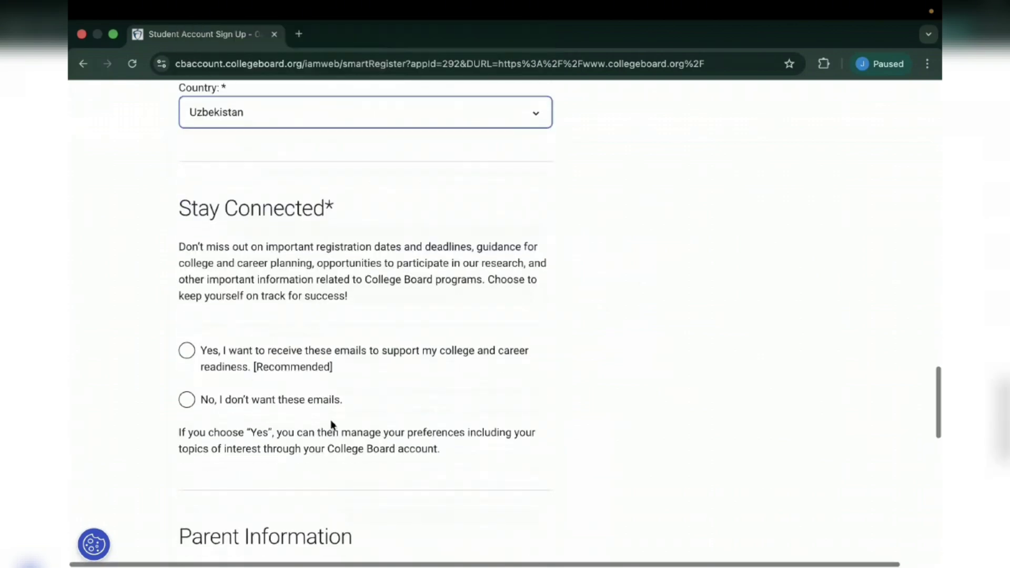
{"action": "left_click", "coordinate": [187, 306]}
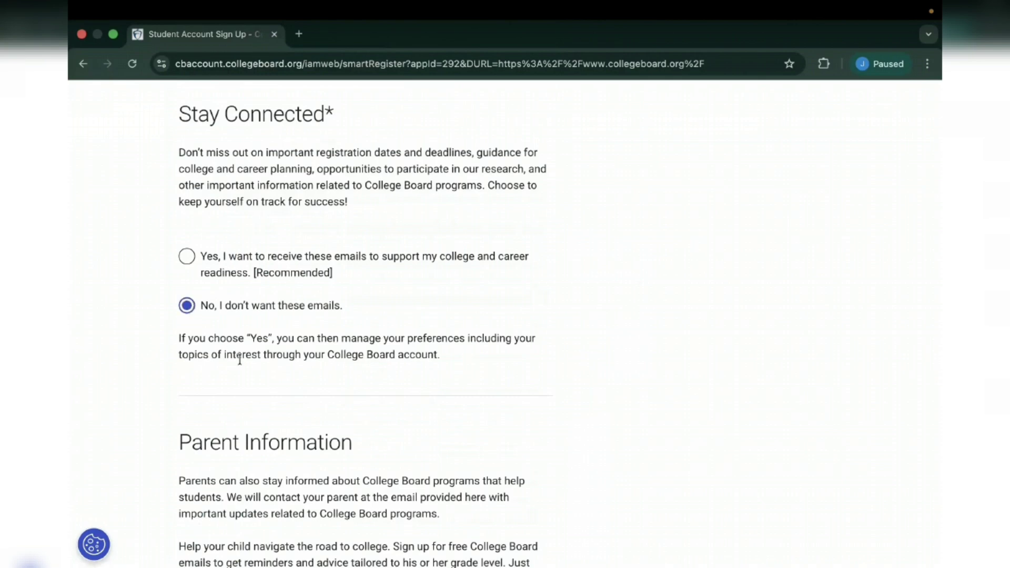
{"action": "scroll", "coordinate": [195, 353], "scroll_direction": "down", "scroll_amount": 6}
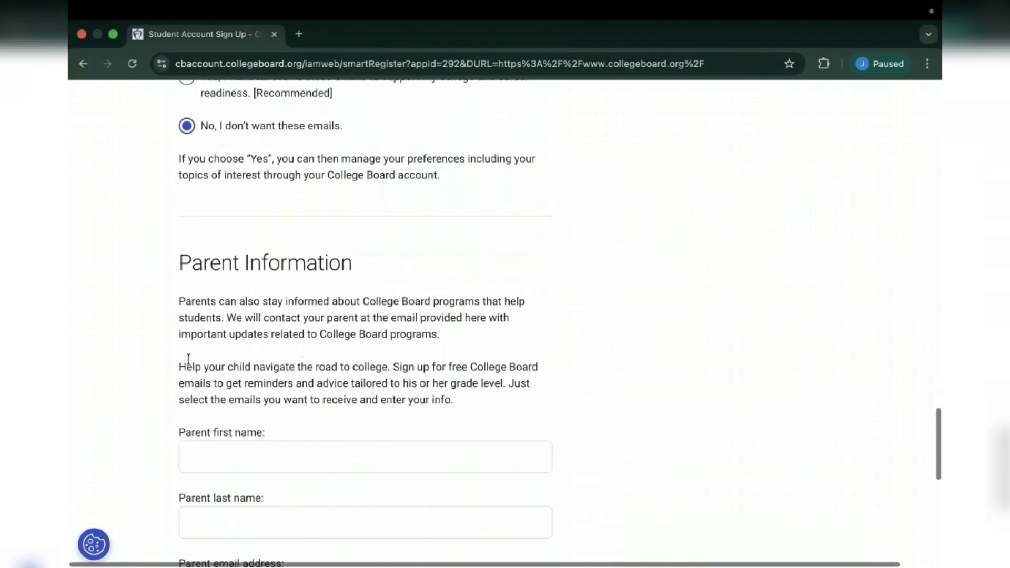
{"action": "scroll", "coordinate": [188, 358], "scroll_direction": "down", "scroll_amount": 3}
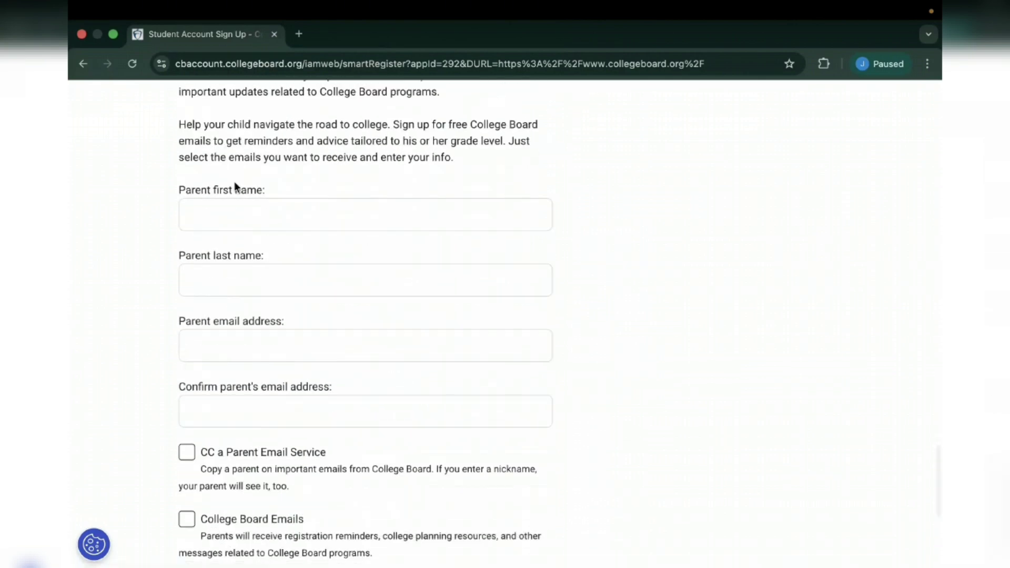
{"action": "scroll", "coordinate": [266, 216], "scroll_direction": "down", "scroll_amount": 1}
{"action": "scroll", "coordinate": [265, 223], "scroll_direction": "down", "scroll_amount": 2}
{"action": "scroll", "coordinate": [253, 258], "scroll_direction": "up", "scroll_amount": 5}
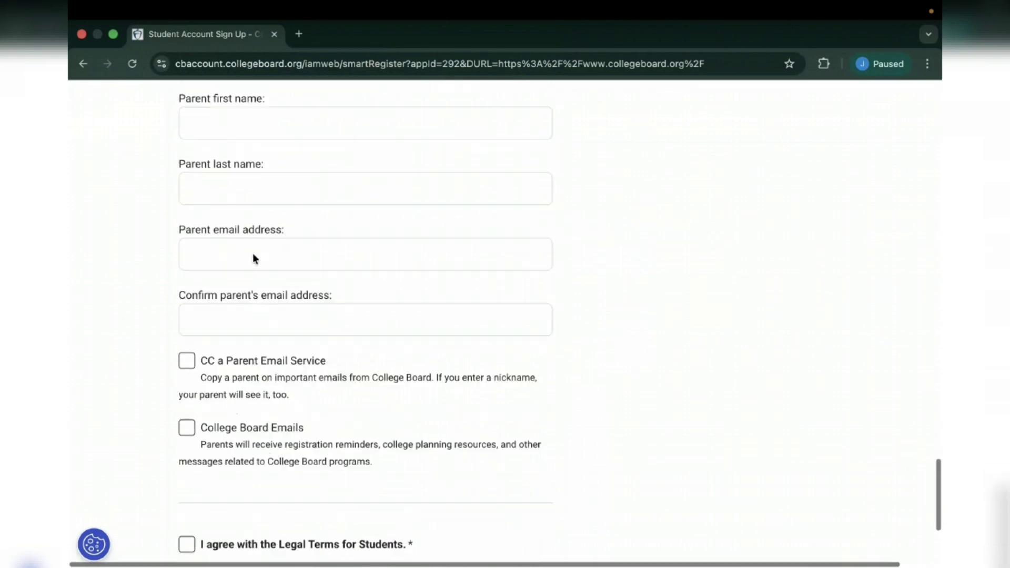
{"action": "scroll", "coordinate": [253, 253], "scroll_direction": "down", "scroll_amount": 7}
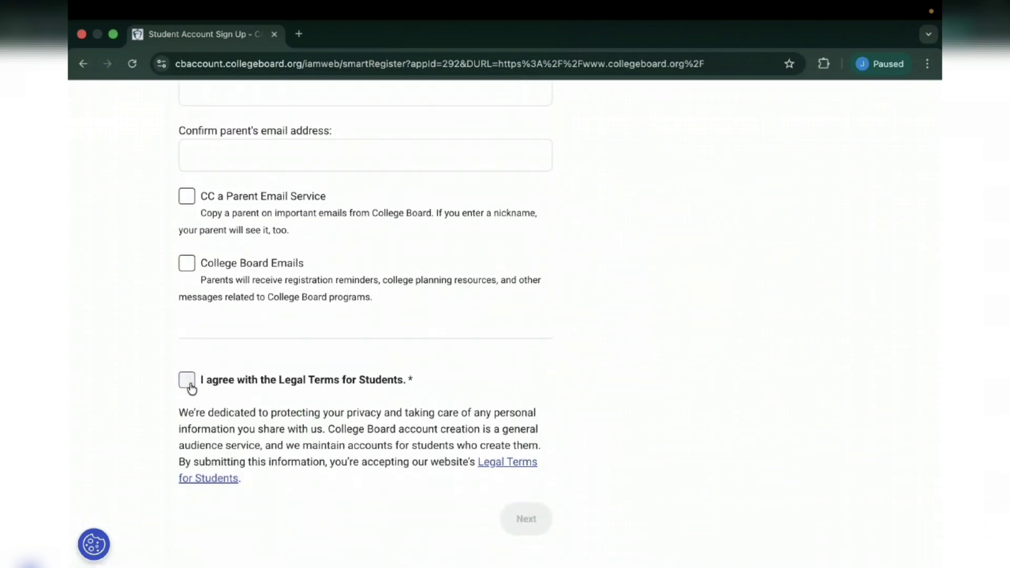
{"action": "left_click", "coordinate": [194, 386]}
{"action": "left_click", "coordinate": [524, 518]}
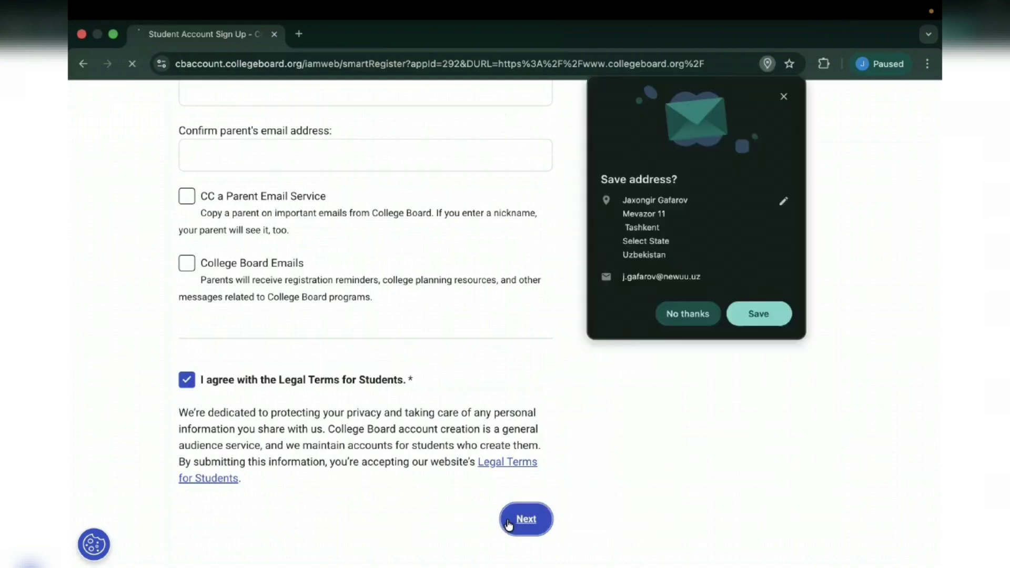
- Accept the browser's save-address prompt, tick all five detail checkboxes, and click Confirm
{"action": "left_click", "coordinate": [757, 314]}
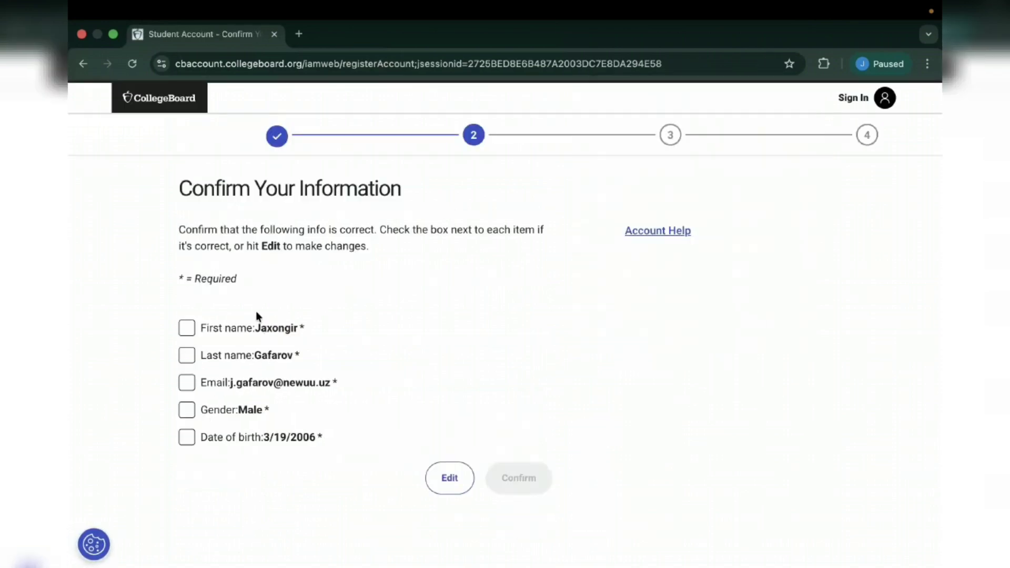
{"action": "left_click", "coordinate": [192, 329]}
{"action": "left_click", "coordinate": [186, 356]}
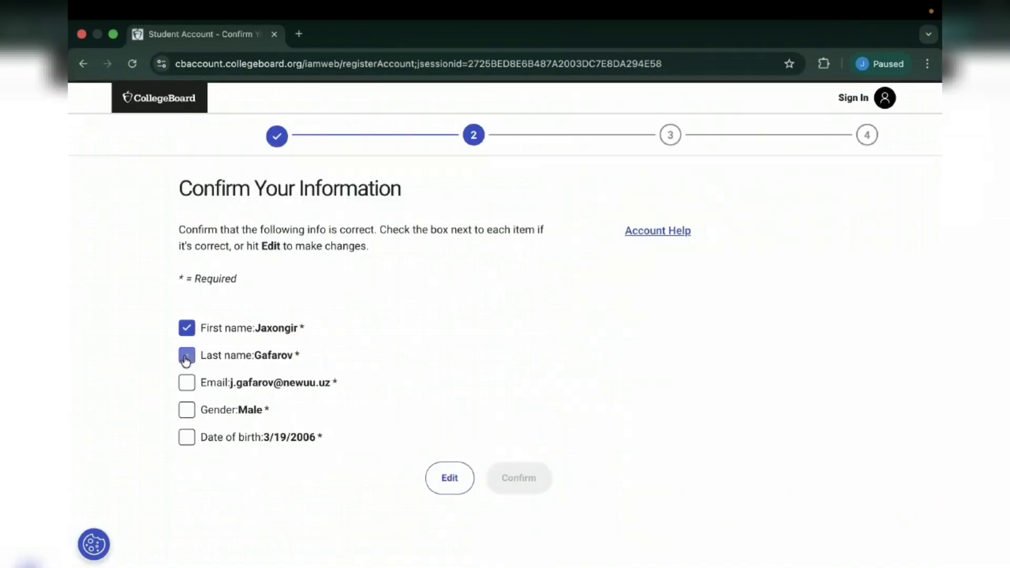
{"action": "left_click", "coordinate": [188, 384]}
{"action": "left_click", "coordinate": [189, 411]}
{"action": "left_click", "coordinate": [186, 438]}
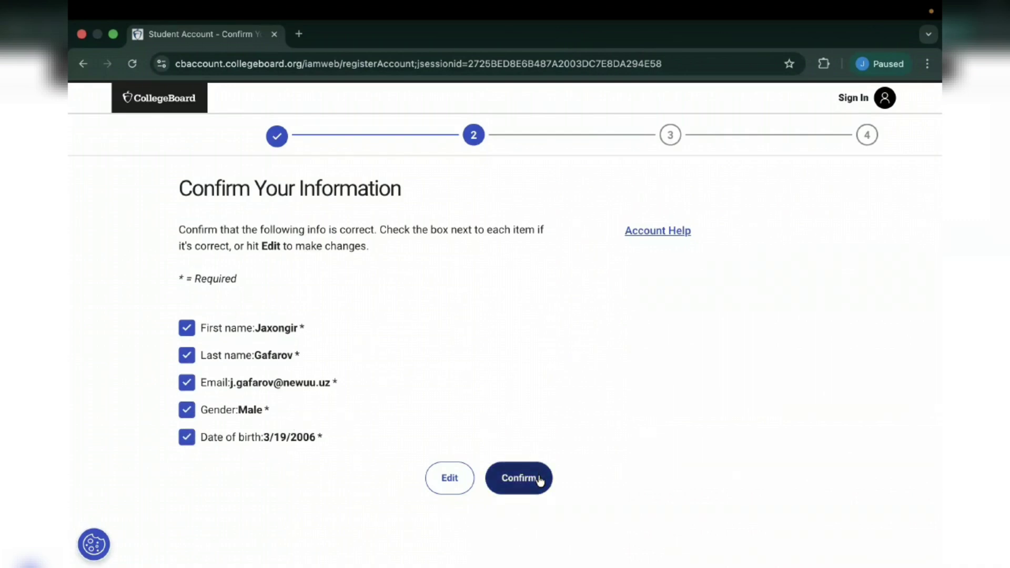
{"action": "left_click", "coordinate": [531, 479]}
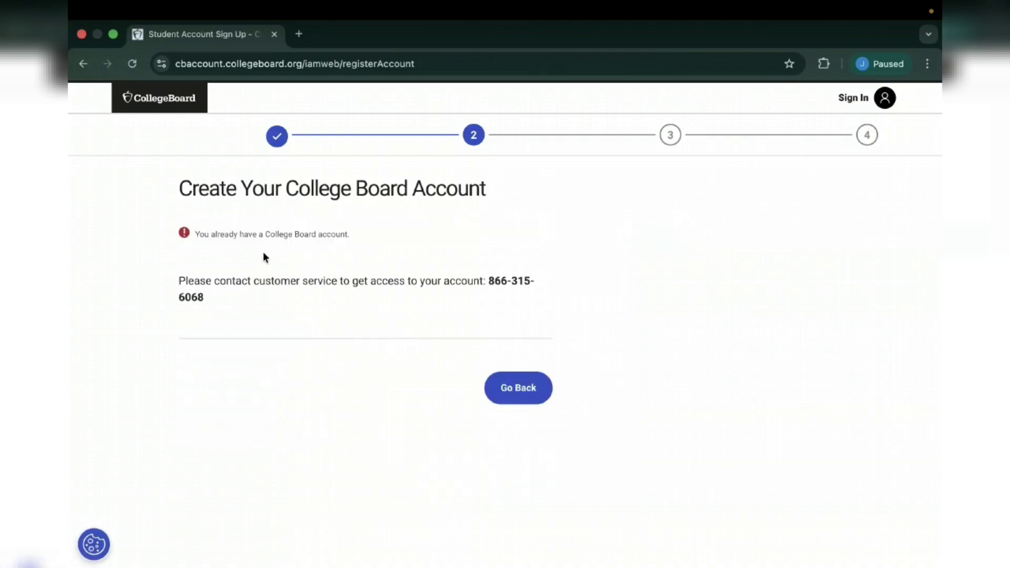
{"action": "left_click_drag", "start_coordinate": [196, 233], "coordinate": [339, 233]}
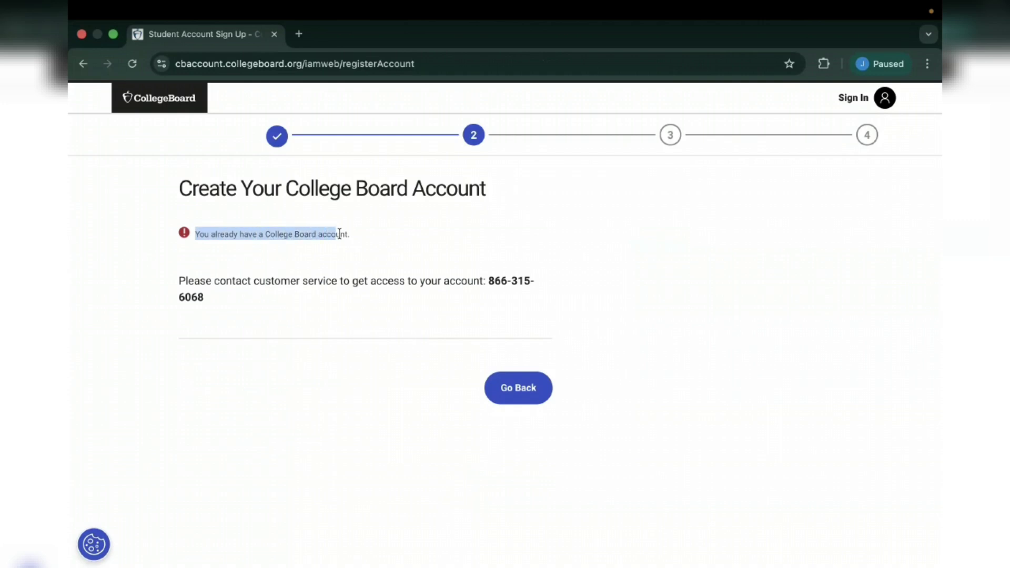
{"action": "left_click", "coordinate": [365, 235]}
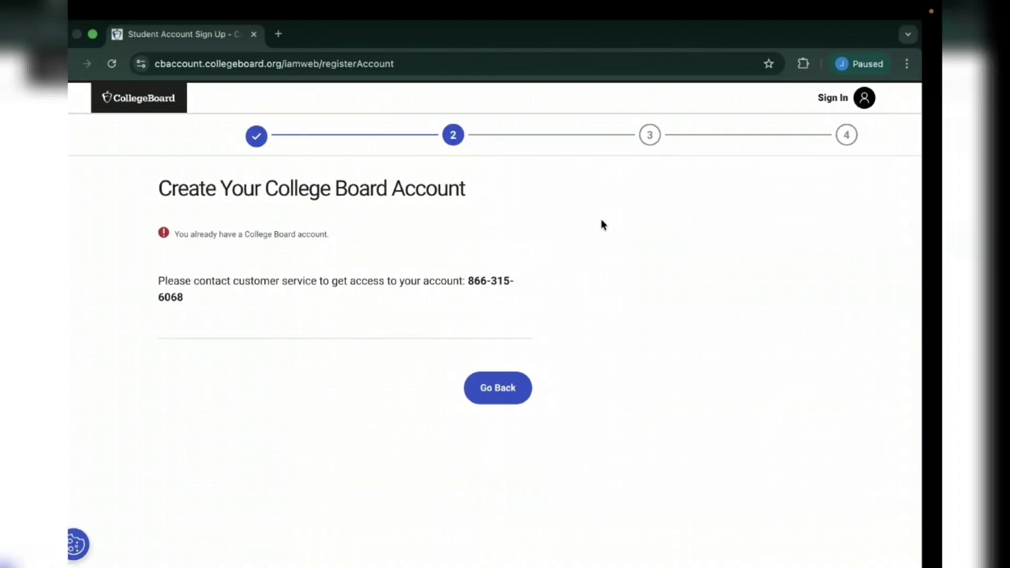
- Search 'college board' in a new tab, open the official site, and close the sign-up tab
{"action": "left_click", "coordinate": [300, 35]}
{"action": "left_click", "coordinate": [344, 265]}
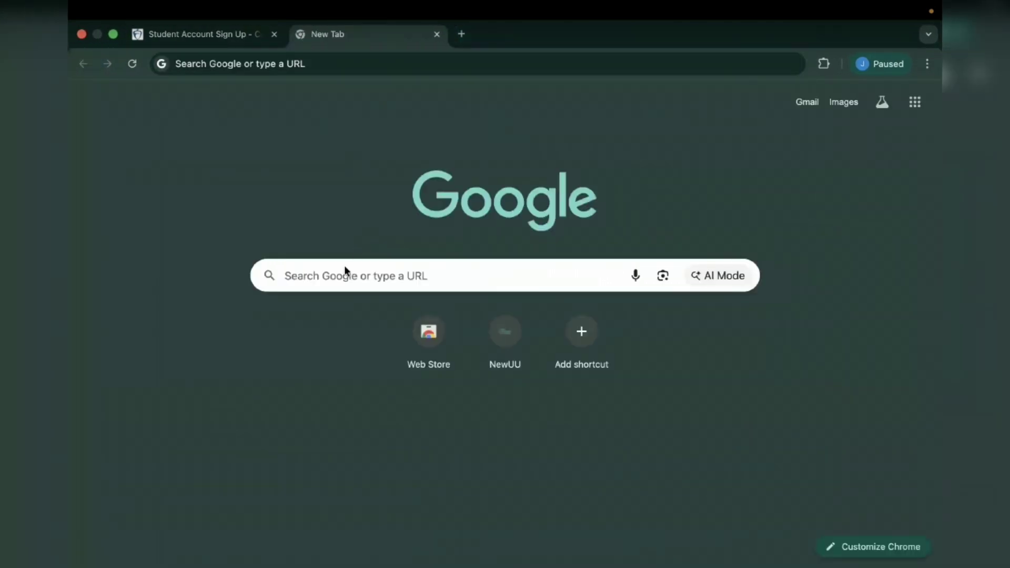
{"action": "type", "text": "college boa"}
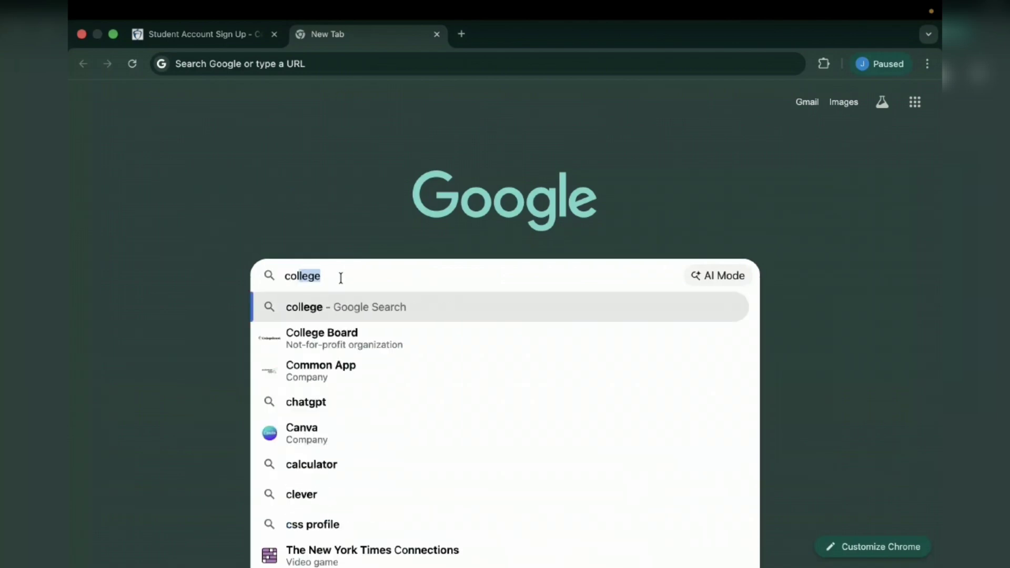
{"action": "type", "text": "rd"}
{"action": "key", "text": "Return"}
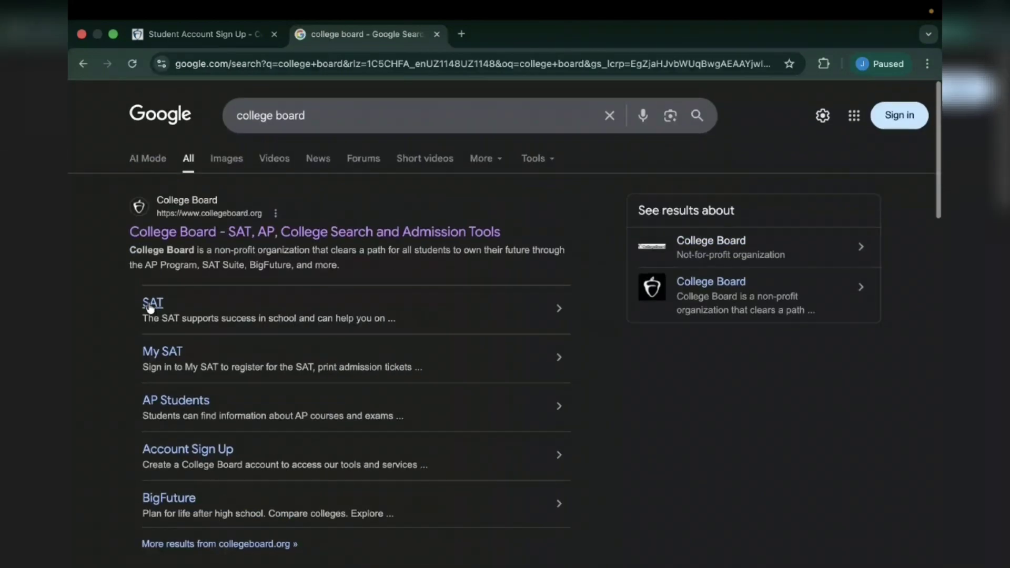
{"action": "left_click", "coordinate": [187, 241]}
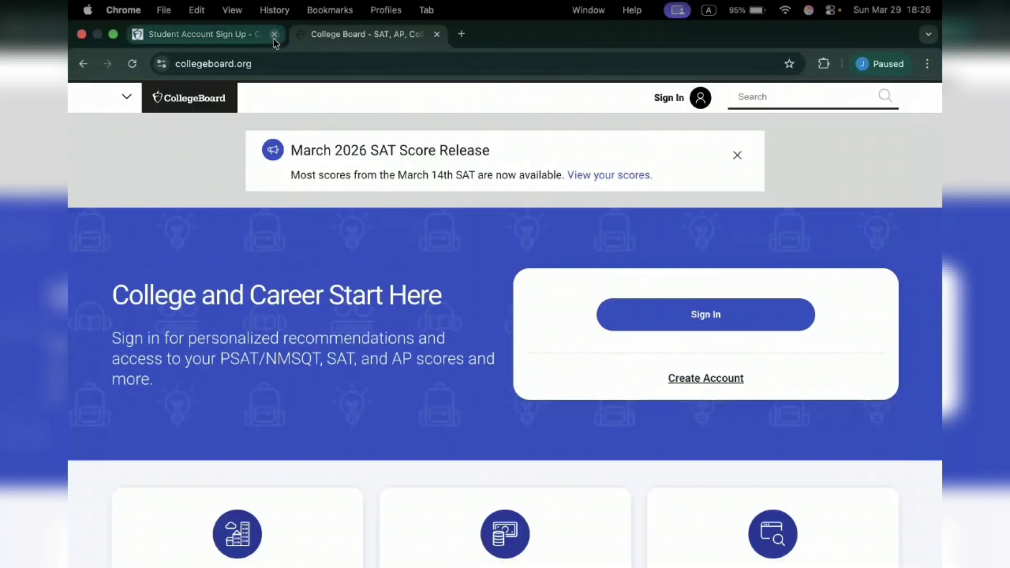
{"action": "left_click", "coordinate": [274, 33]}
- Sign in with the account e-mail, choosing Password verification and entering the password
{"action": "left_click", "coordinate": [707, 319]}
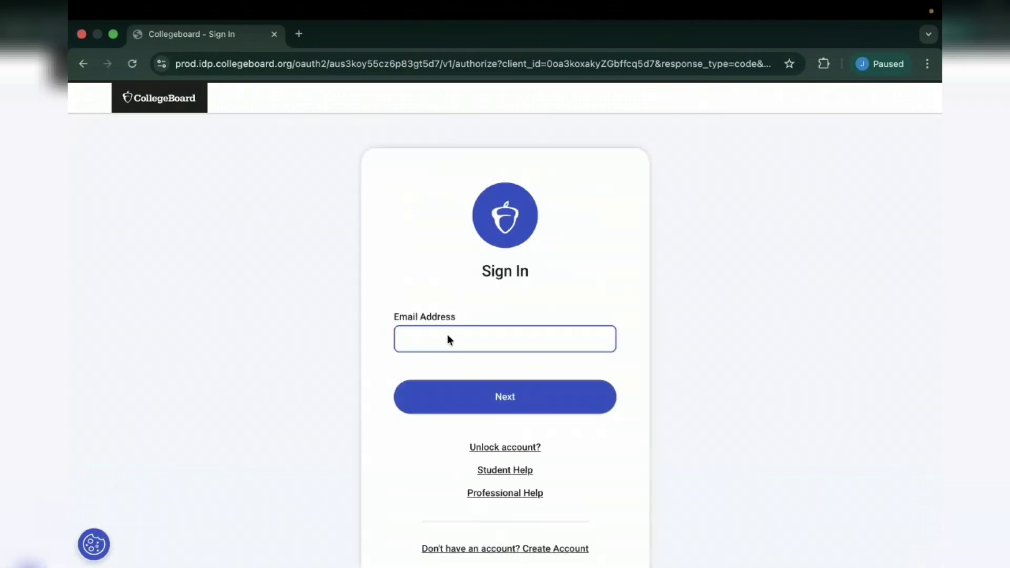
{"action": "left_click", "coordinate": [448, 336]}
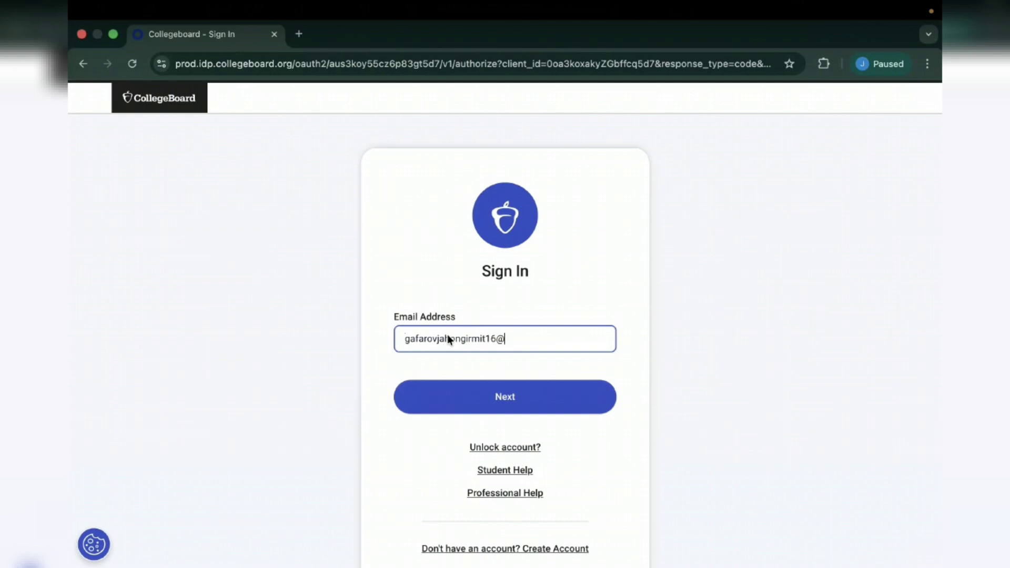
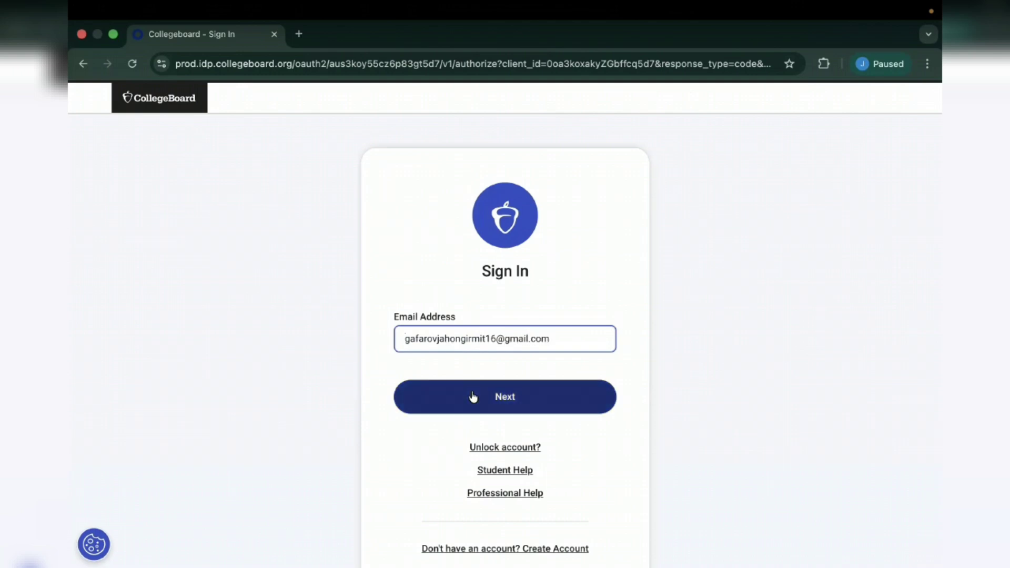
{"action": "left_click", "coordinate": [469, 397]}
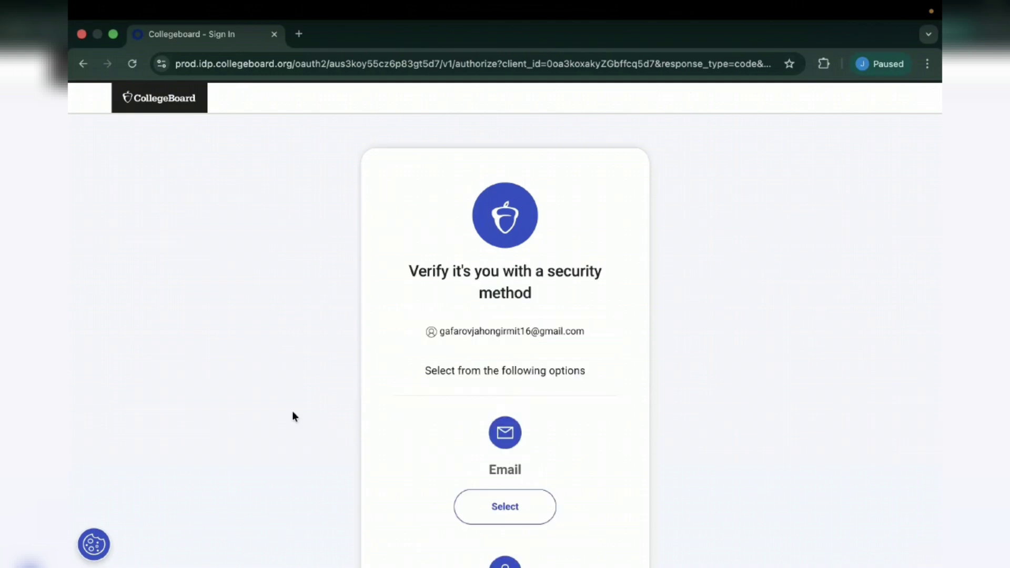
{"action": "scroll", "coordinate": [474, 416], "scroll_direction": "down", "scroll_amount": 4}
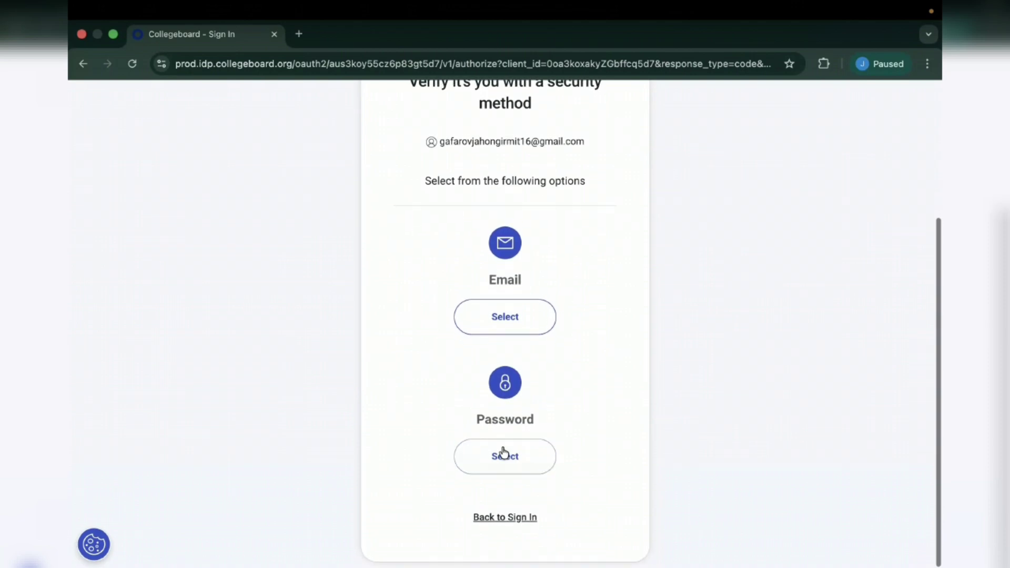
{"action": "left_click", "coordinate": [500, 459]}
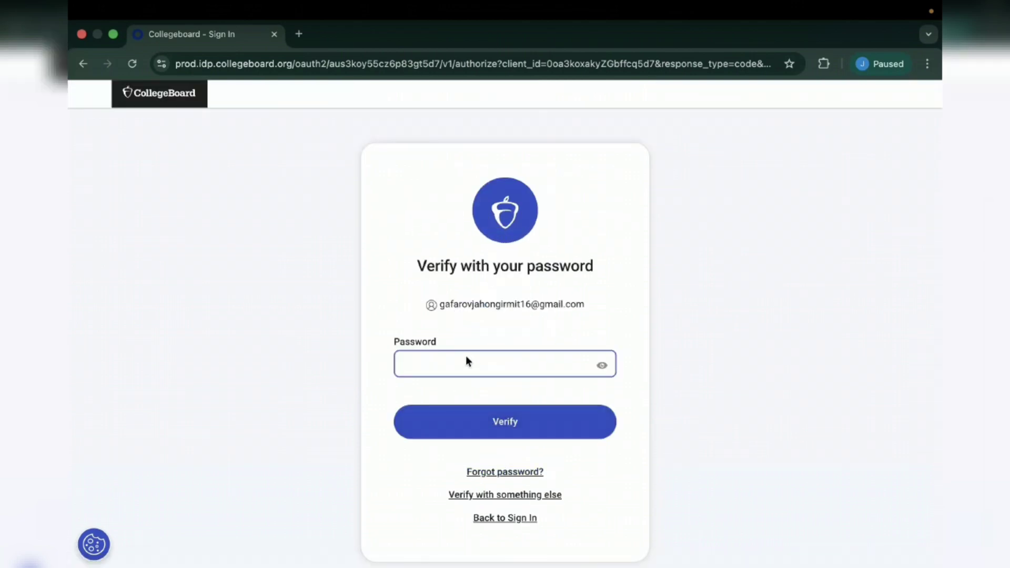
{"action": "type", "text": "•••••••••••"}
{"action": "key", "text": "Return"}
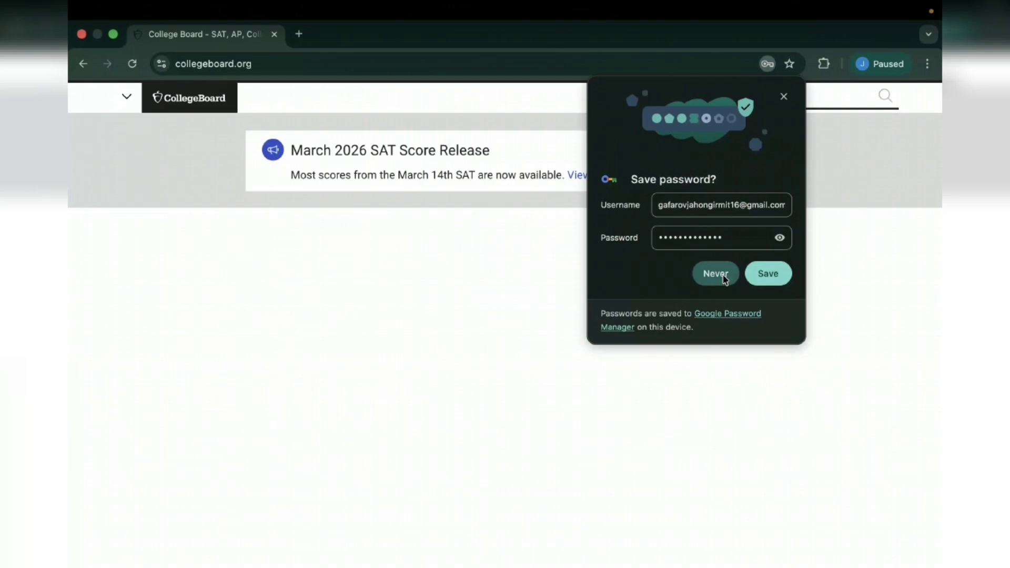
- Choose Never on Chrome's save-password popup and browse the homepage's My SAT, AP Classroom, BigFuture links
{"action": "left_click", "coordinate": [716, 273]}
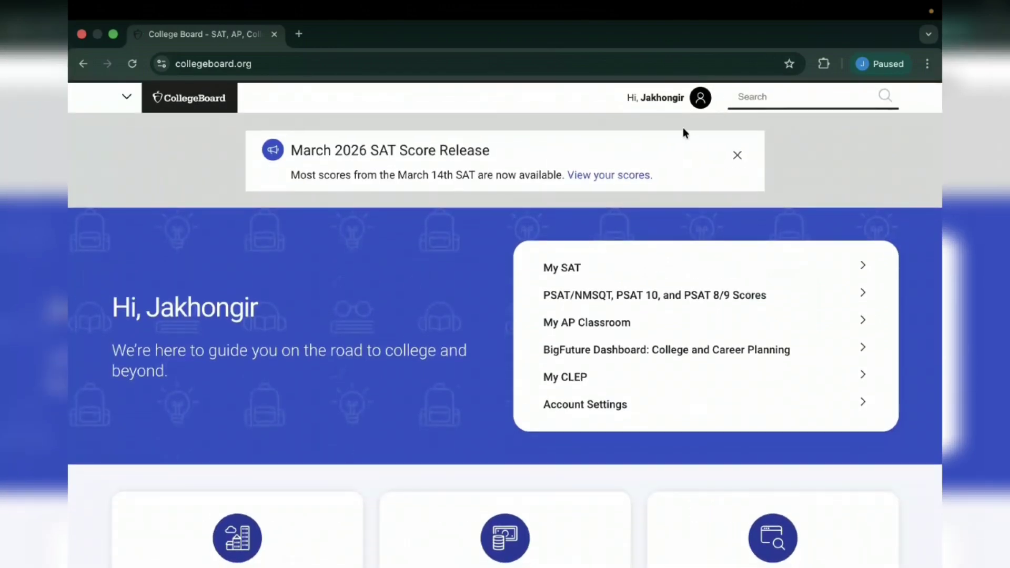
{"action": "scroll", "coordinate": [523, 287], "scroll_direction": "down", "scroll_amount": 6}
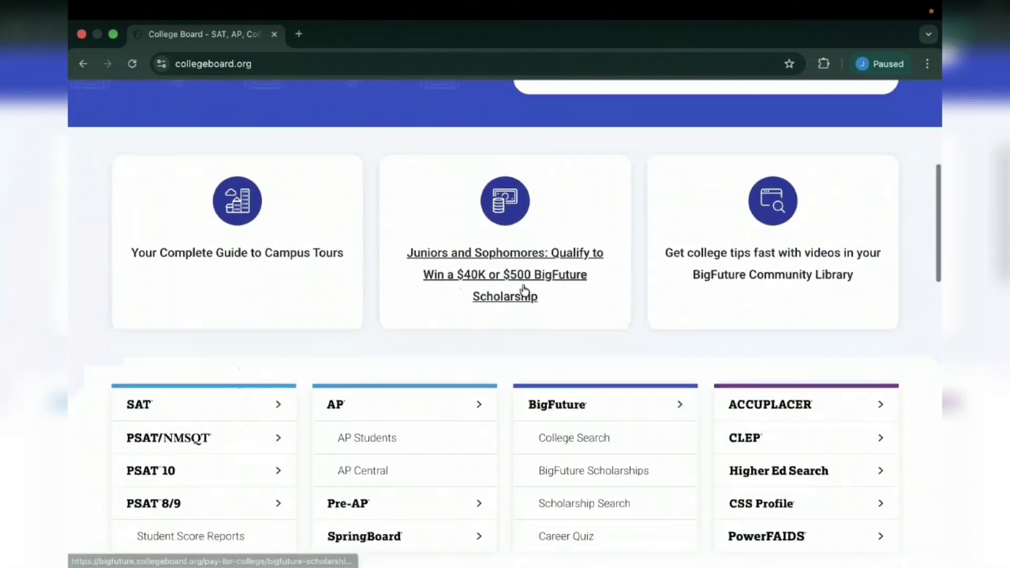
{"action": "scroll", "coordinate": [523, 288], "scroll_direction": "down", "scroll_amount": 5}
{"action": "scroll", "coordinate": [522, 288], "scroll_direction": "up", "scroll_amount": 10}
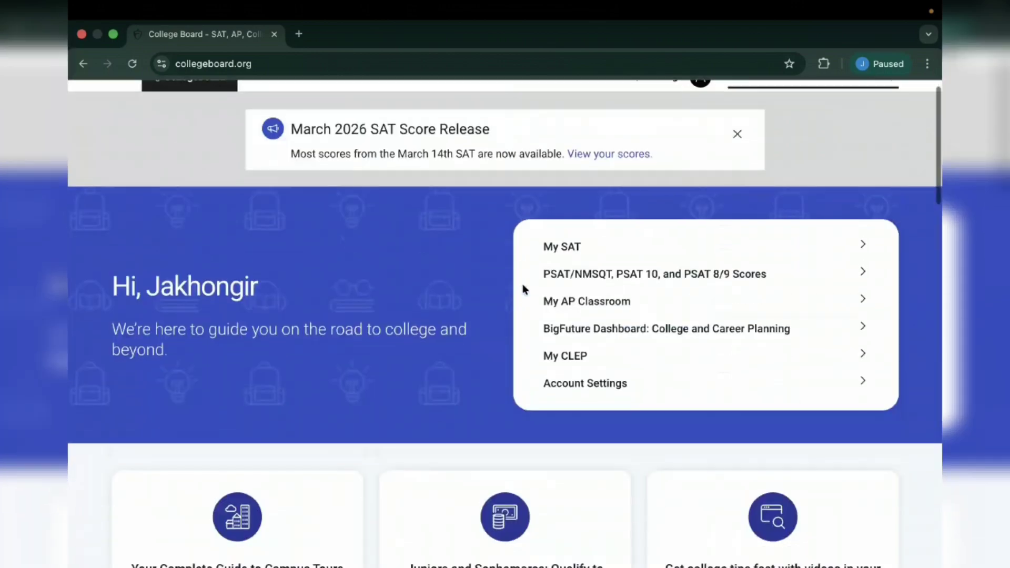
{"action": "scroll", "coordinate": [522, 288], "scroll_direction": "down", "scroll_amount": 11}
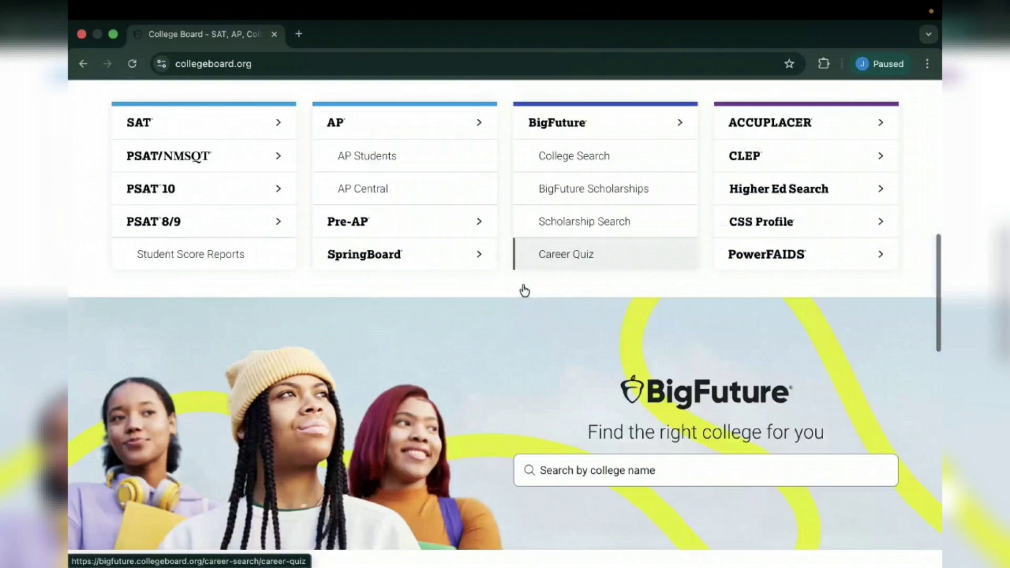
{"action": "scroll", "coordinate": [525, 290], "scroll_direction": "up", "scroll_amount": 11}
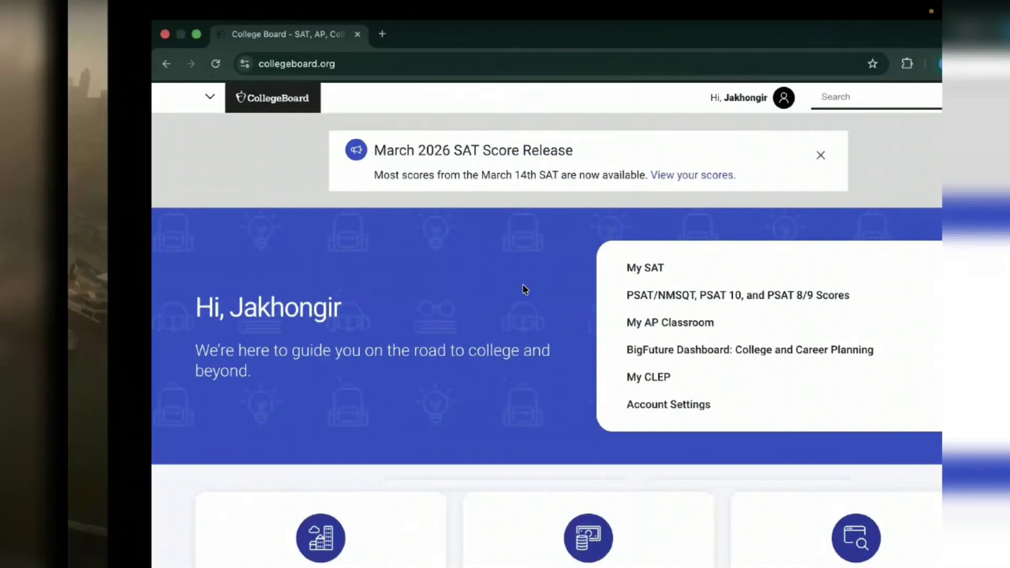